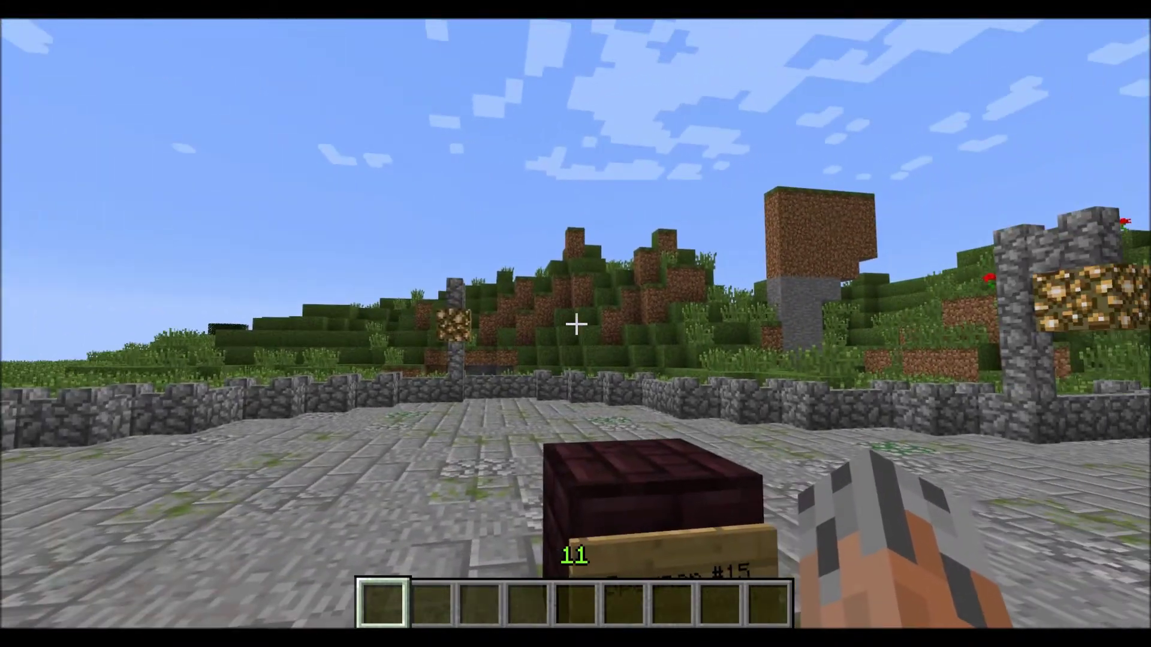
key("s")
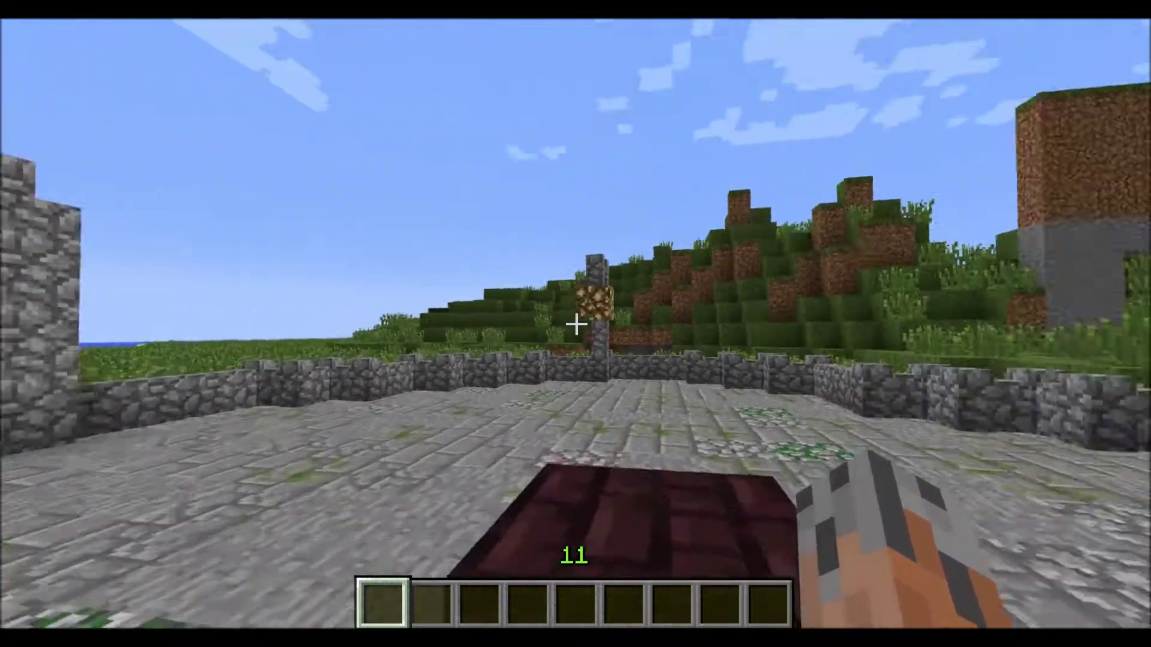
key("d")
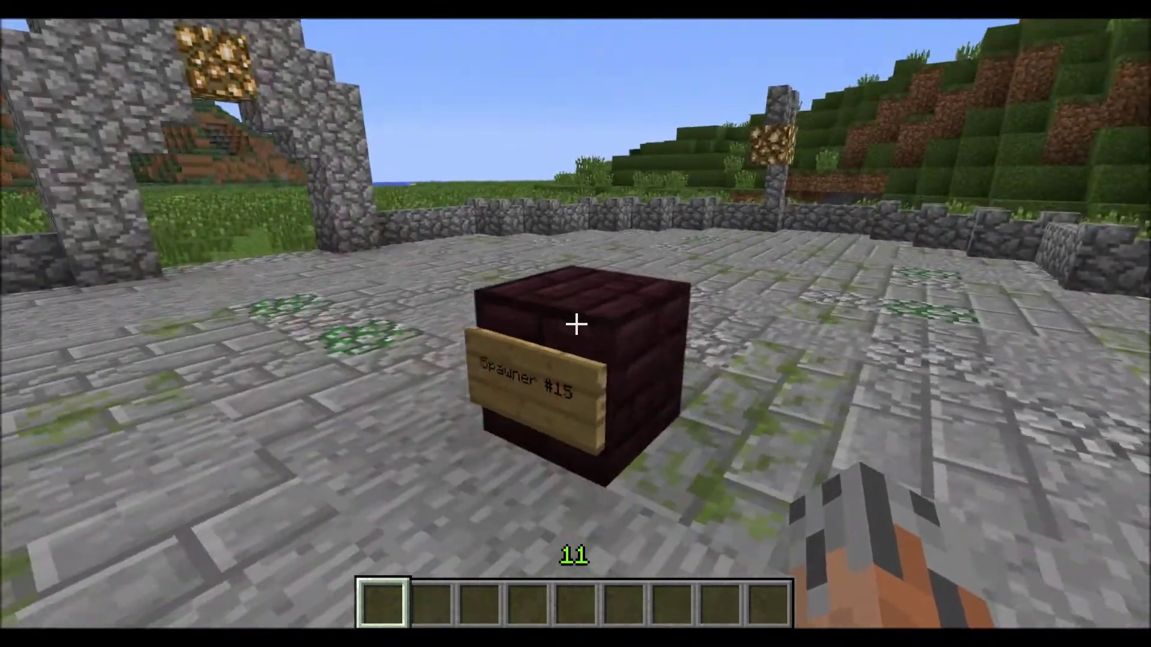
key("w")
key("s")
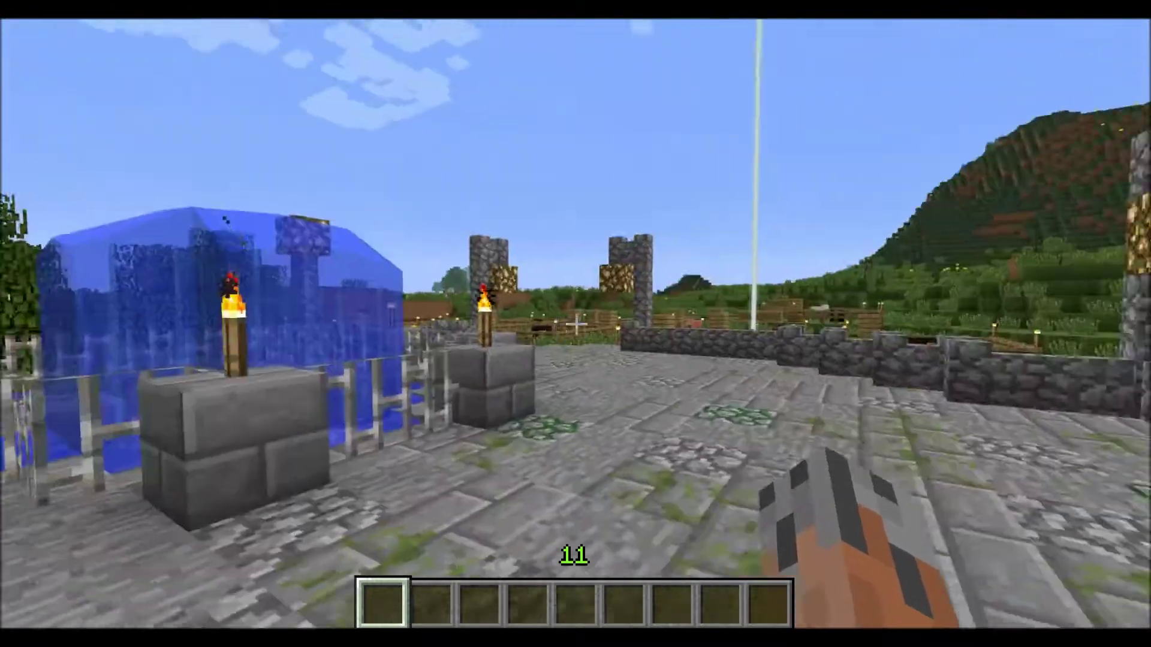
key("w")
key("w")
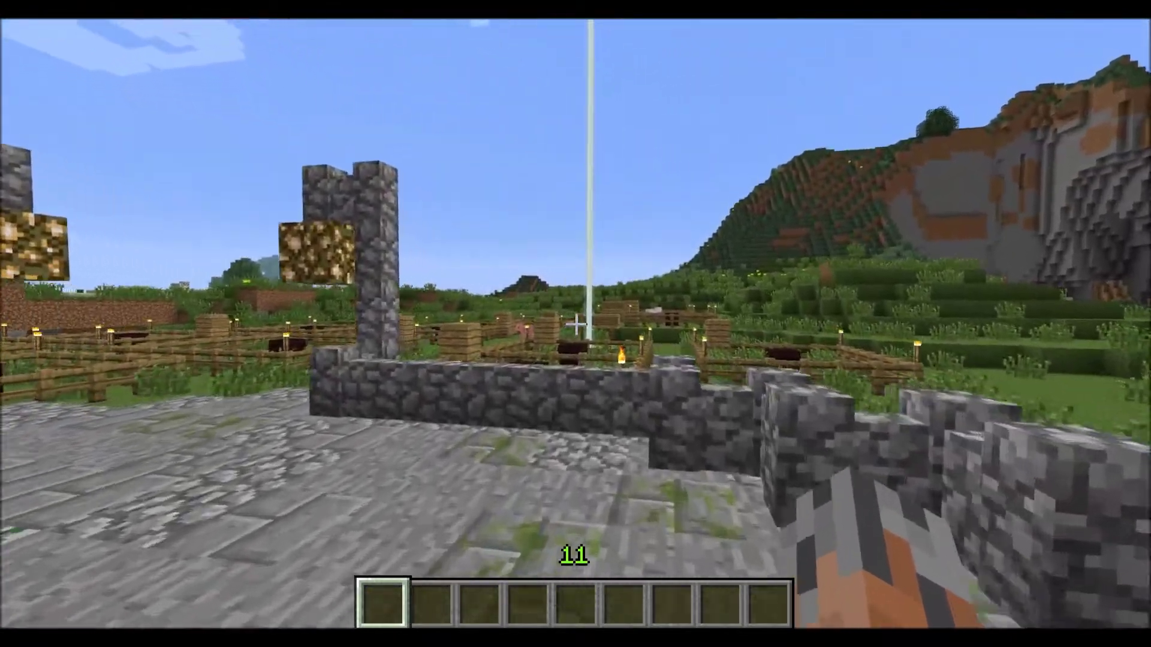
key("w")
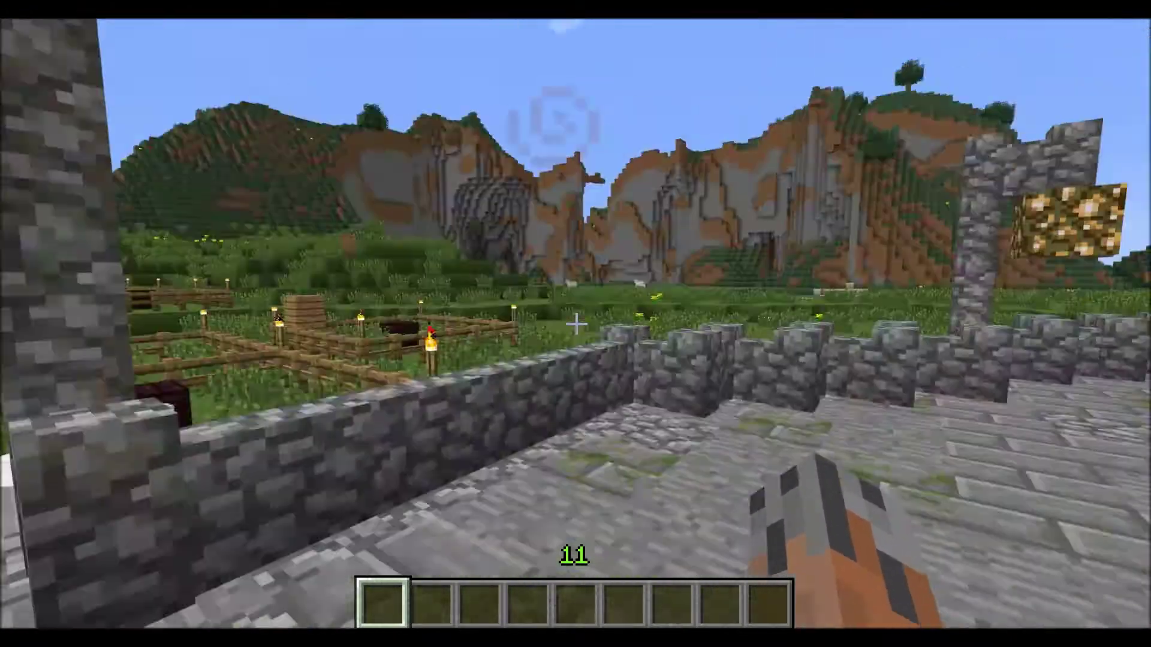
Return to the Spawner #15 block and review the snow golem spawner's property listing in the chat history.
key("w")
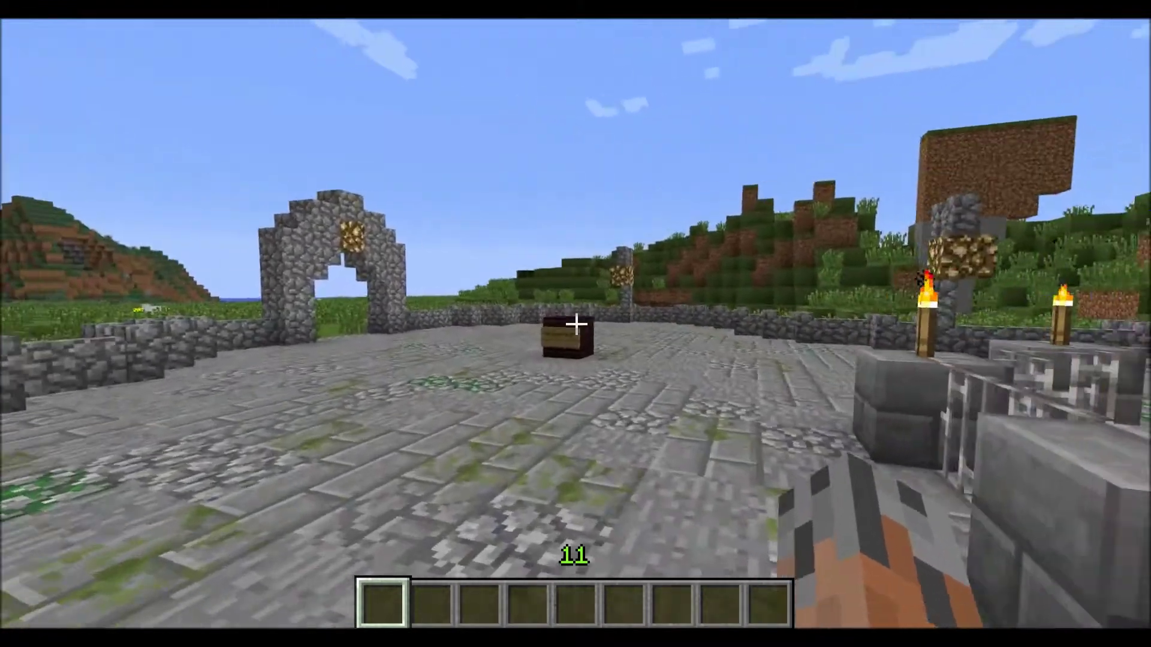
key("w")
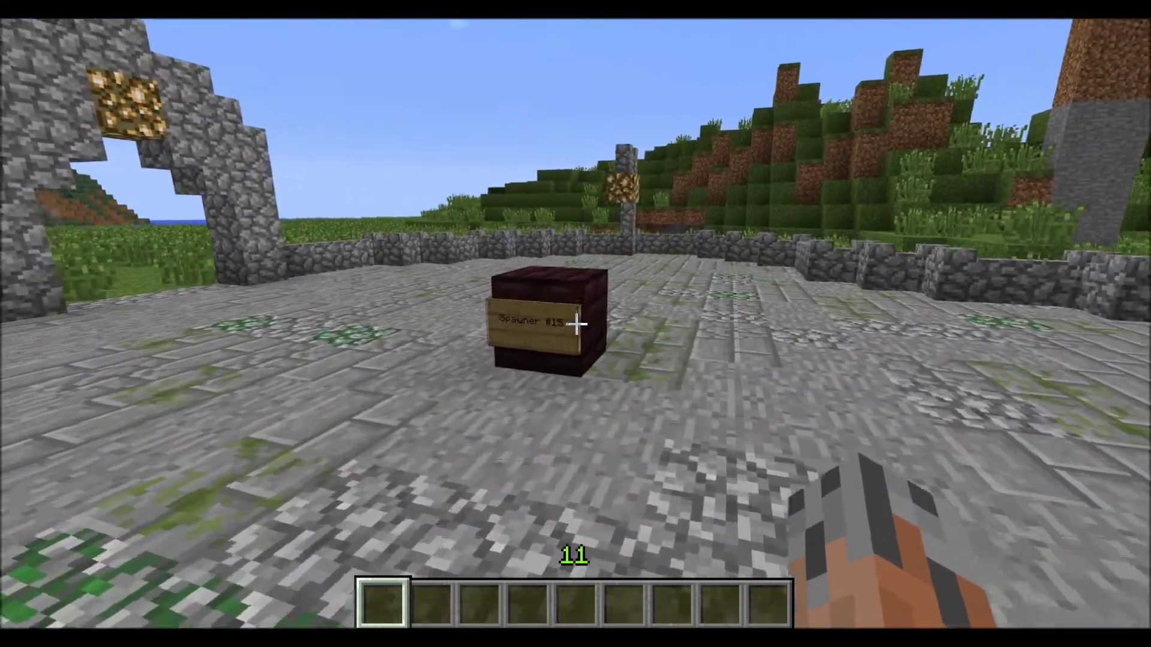
key("t")
scroll(451, 315, "up", 14)
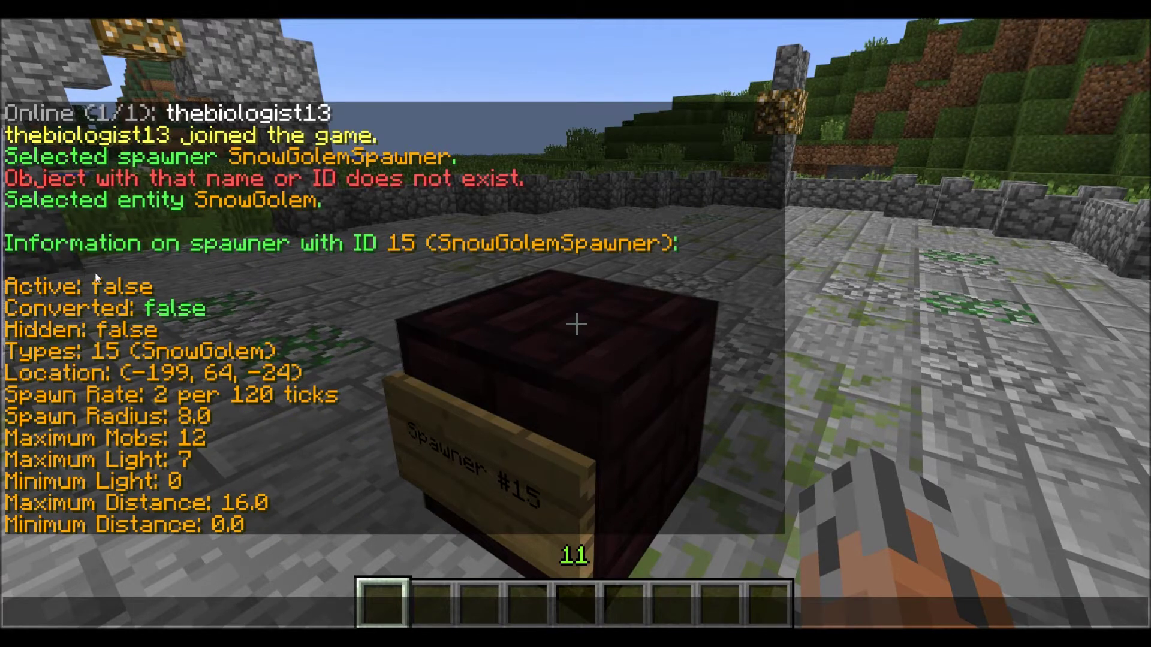
scroll(144, 298, "down", 7)
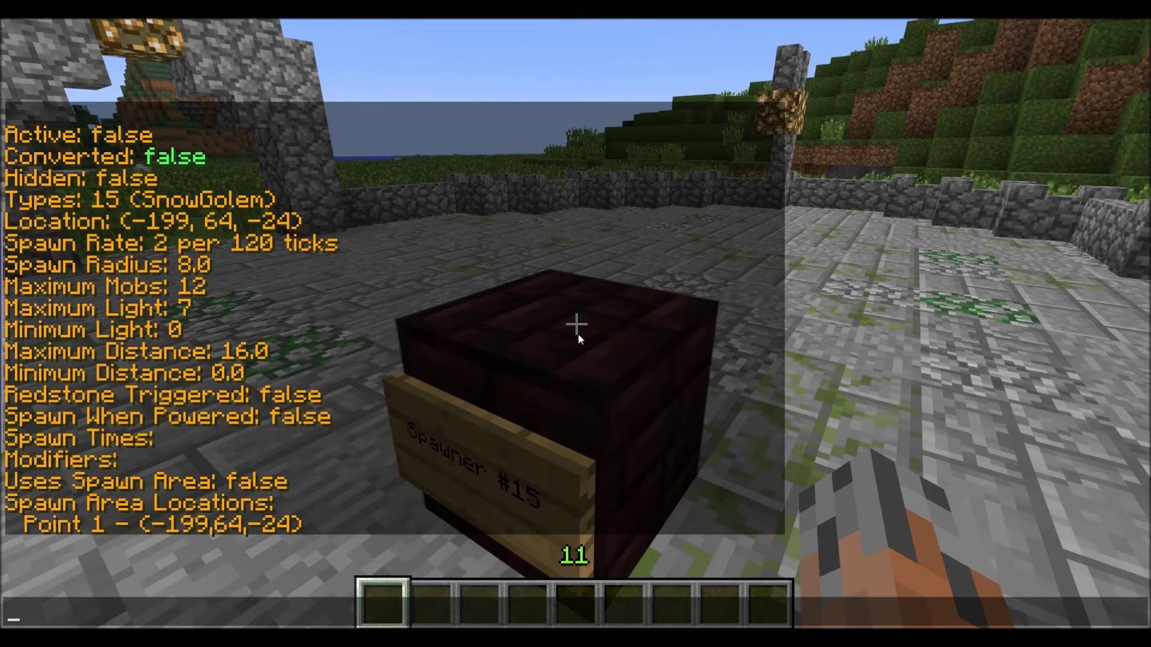
key("Escape")
key("s")
key("w")
key("s")
key("a")
key("d")
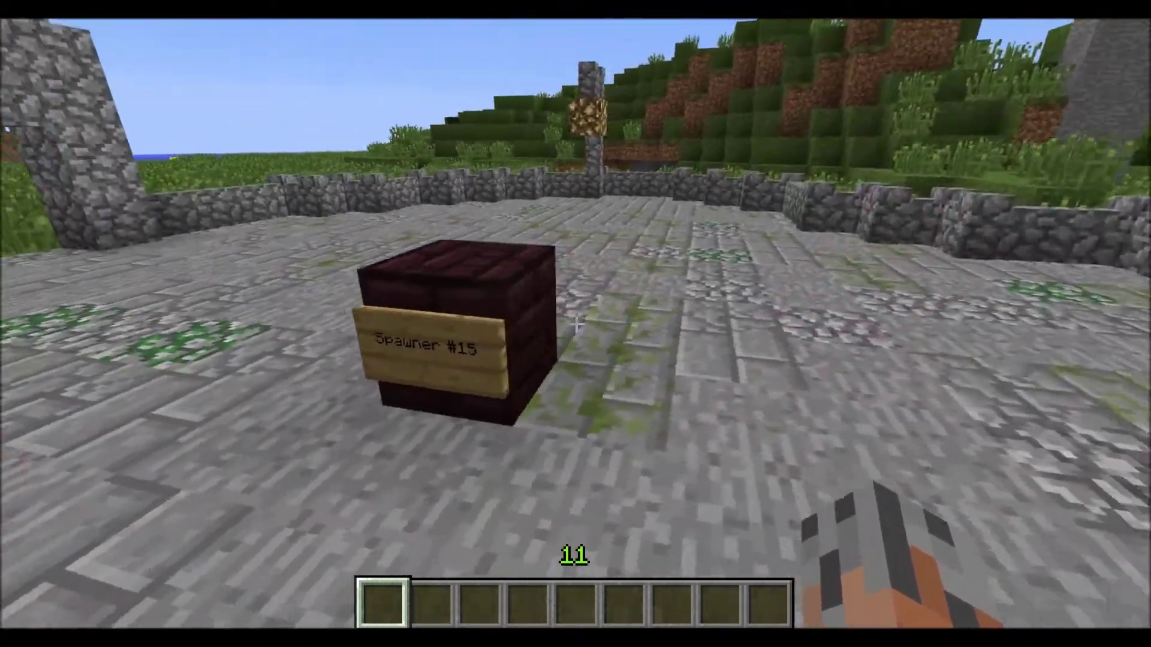
key("w")
key("s")
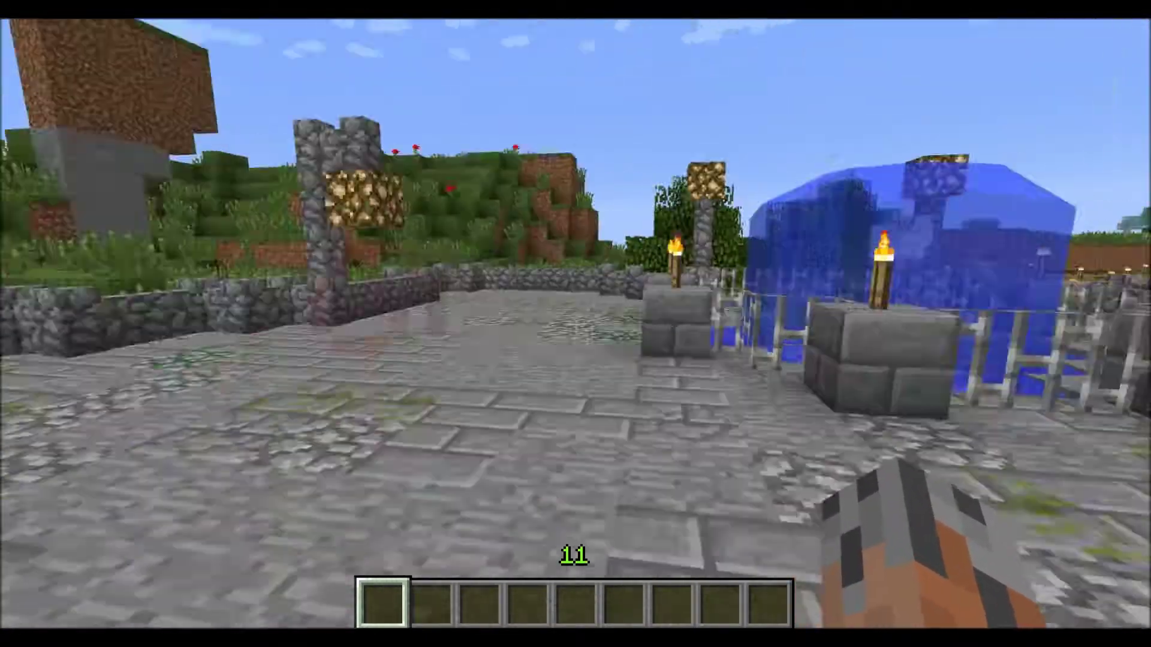
Walk to a torch-topped stone pillar beside the fountain and set the selected spawner's location to (-207, 64, -18) using /css setlocation.
key("w")
key("s")
key("d")
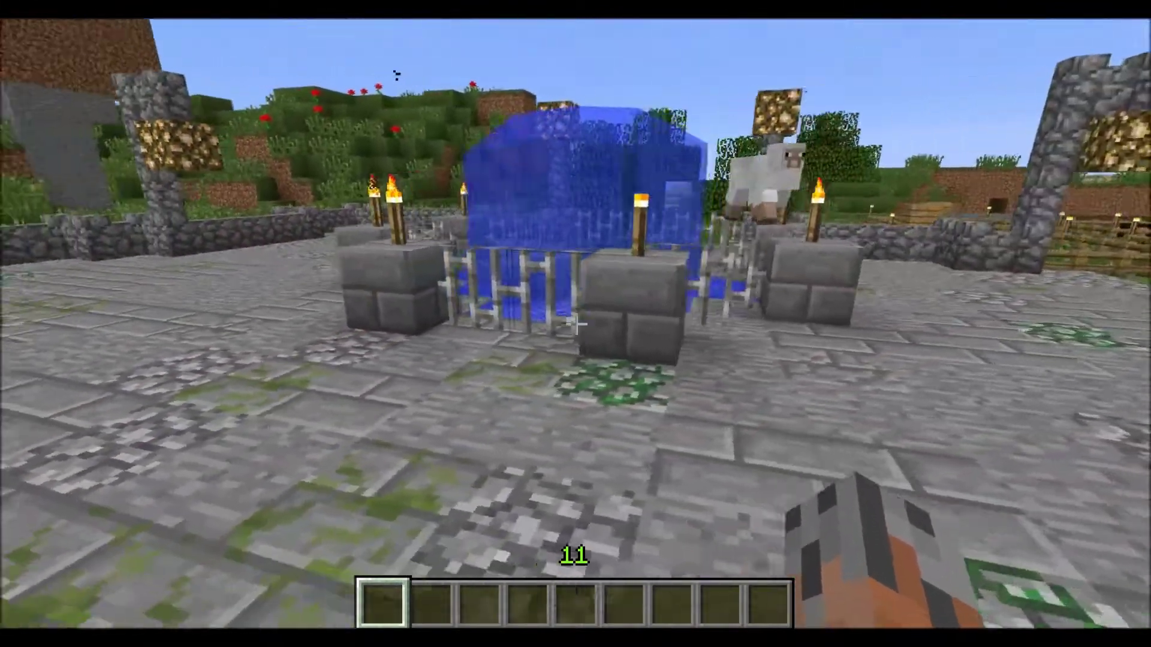
key("w")
key("w")
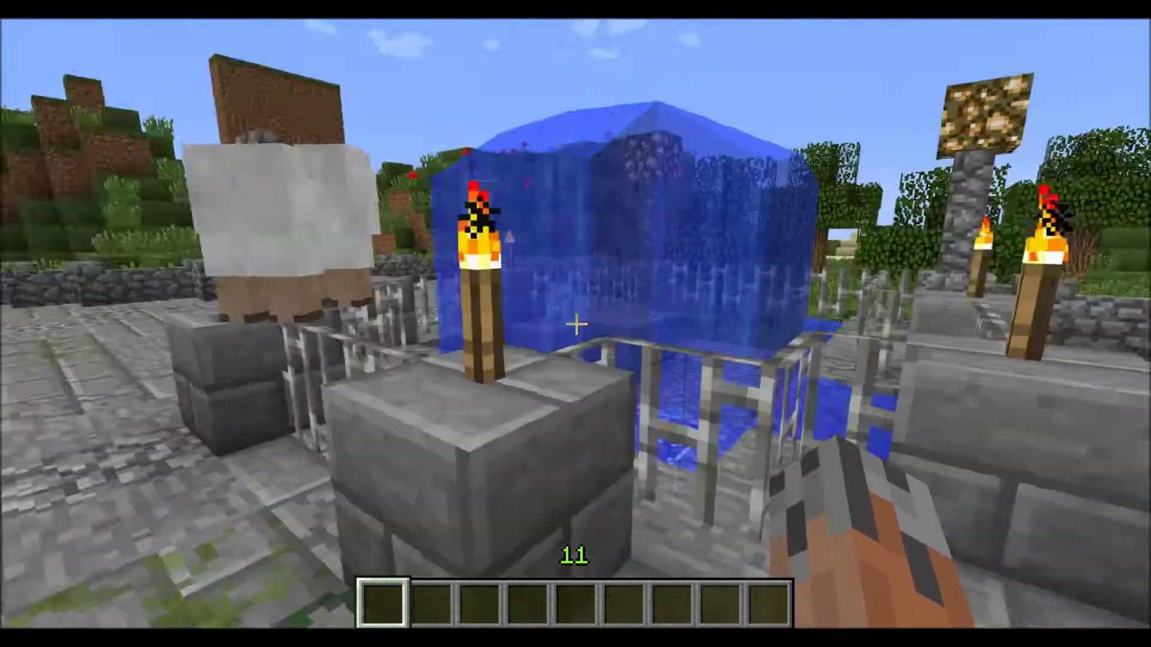
key("t")
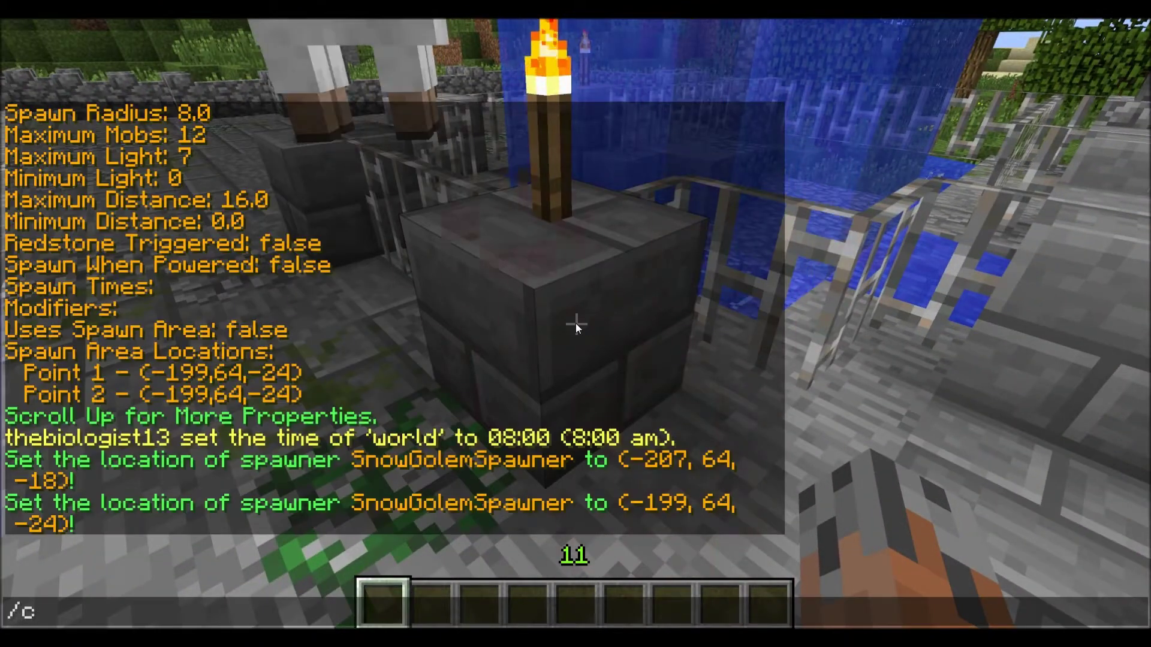
type("/css setlocation")
key("Return")
Set the same pillar block as the spawner's location by giving its ID explicitly with /css setlocation 15.
key("t")
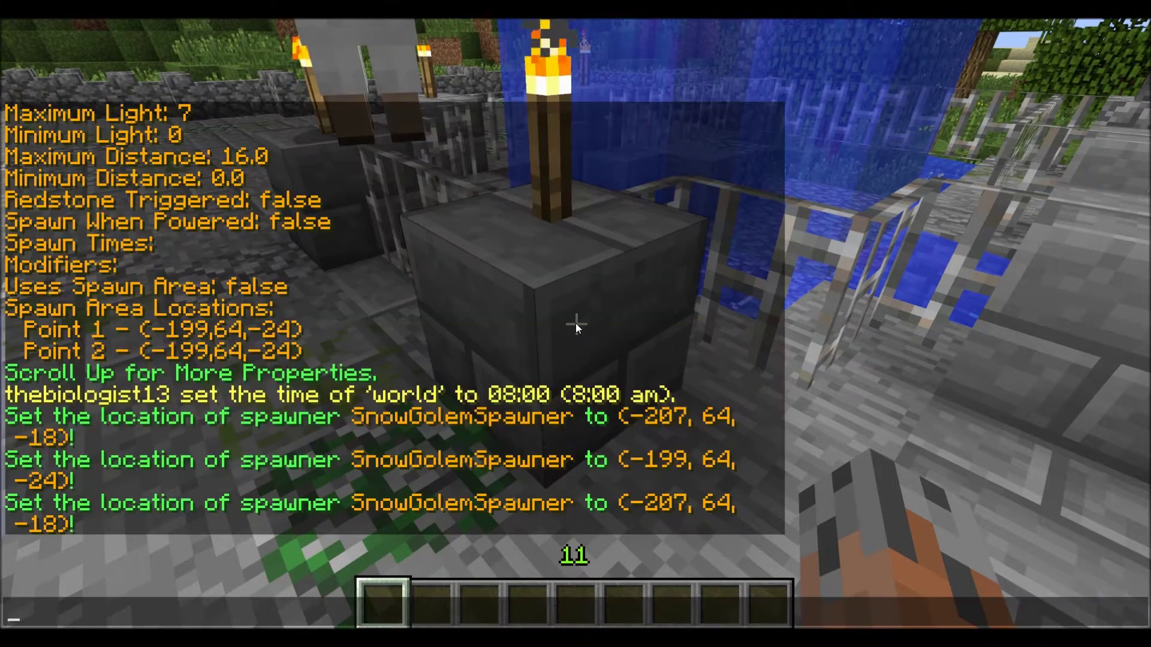
type("15")
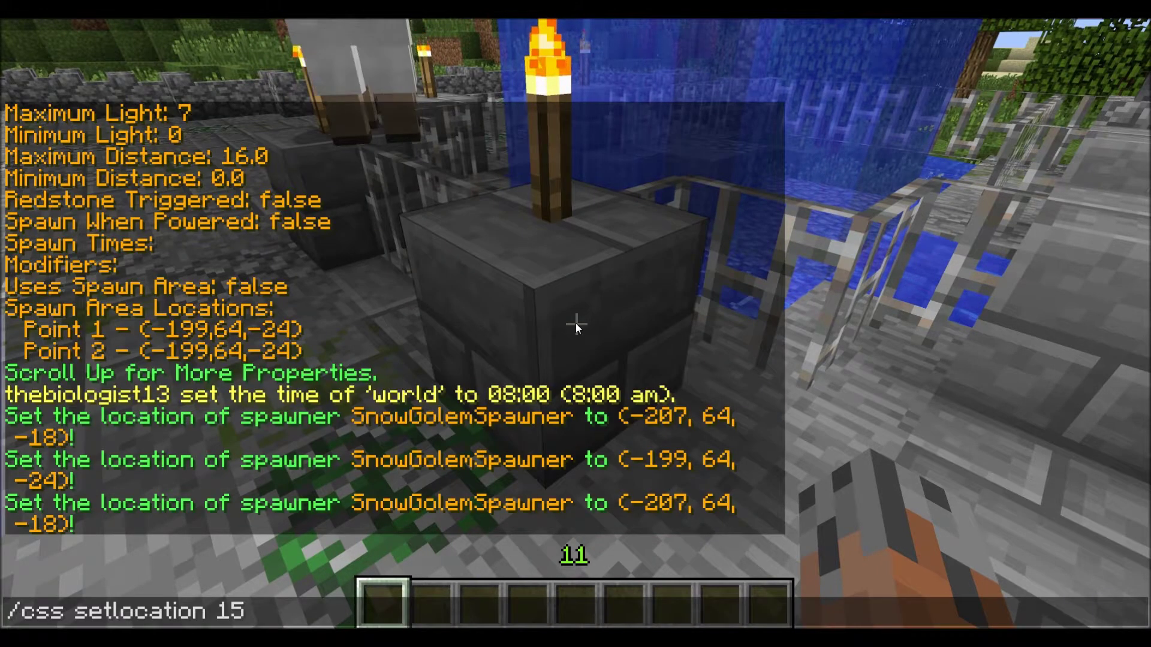
key("Return")
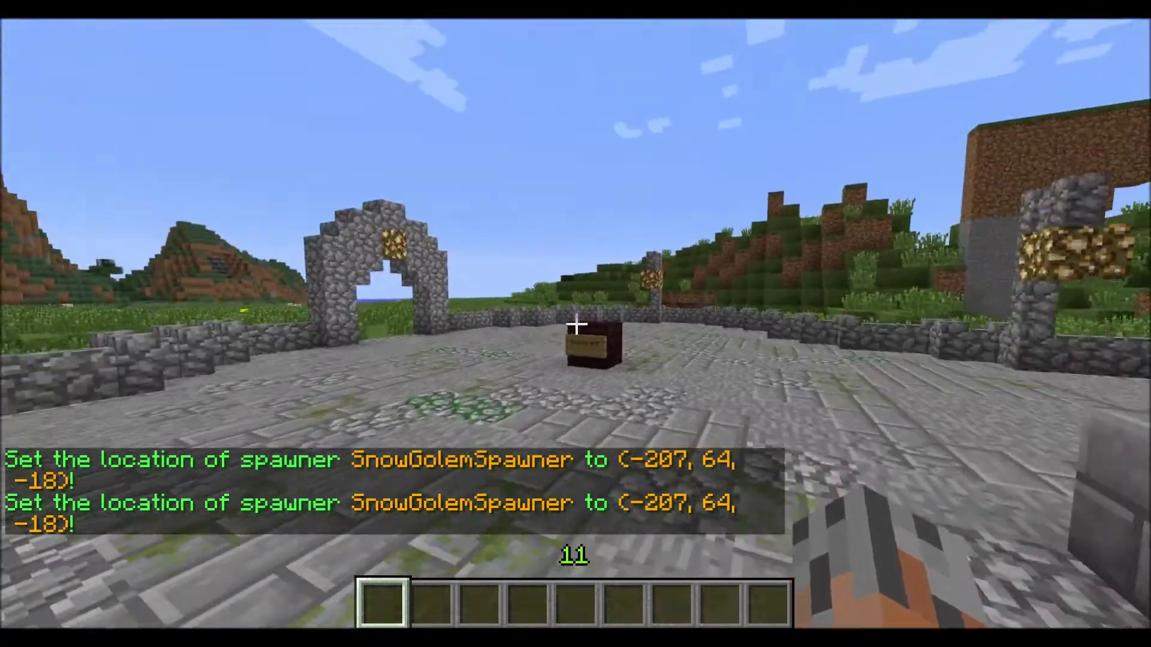
Go back to the Spawner #15 block and set the spawner's location to (-199, 64, -24) with /css setlocation 15.
key("w")
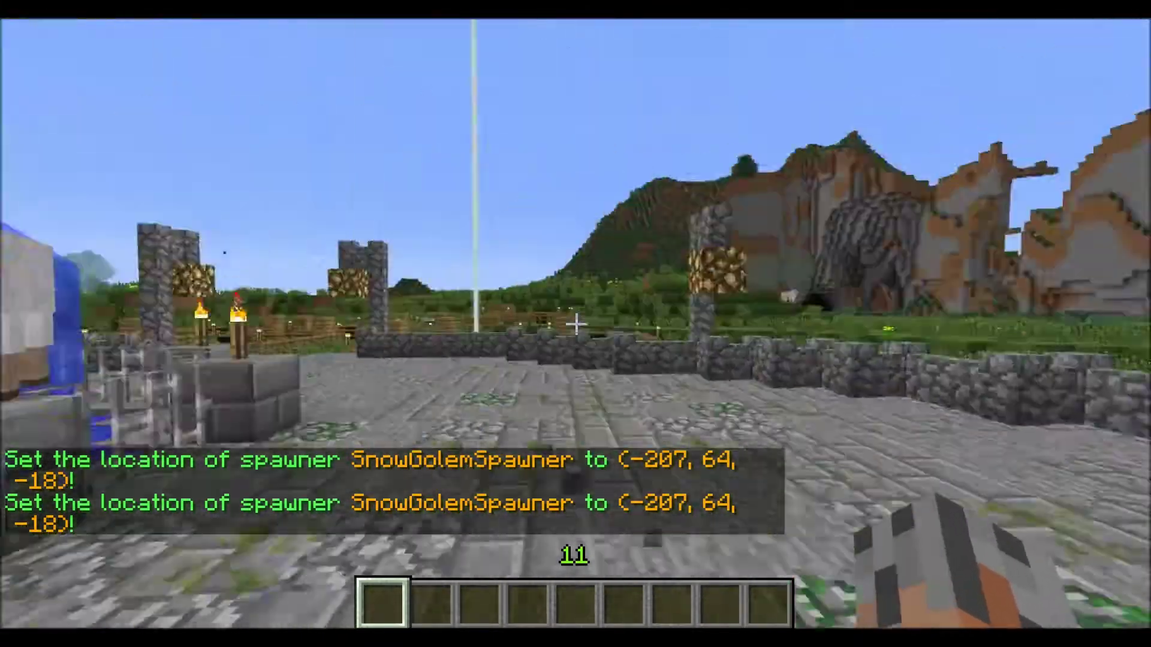
key("w")
type("t")
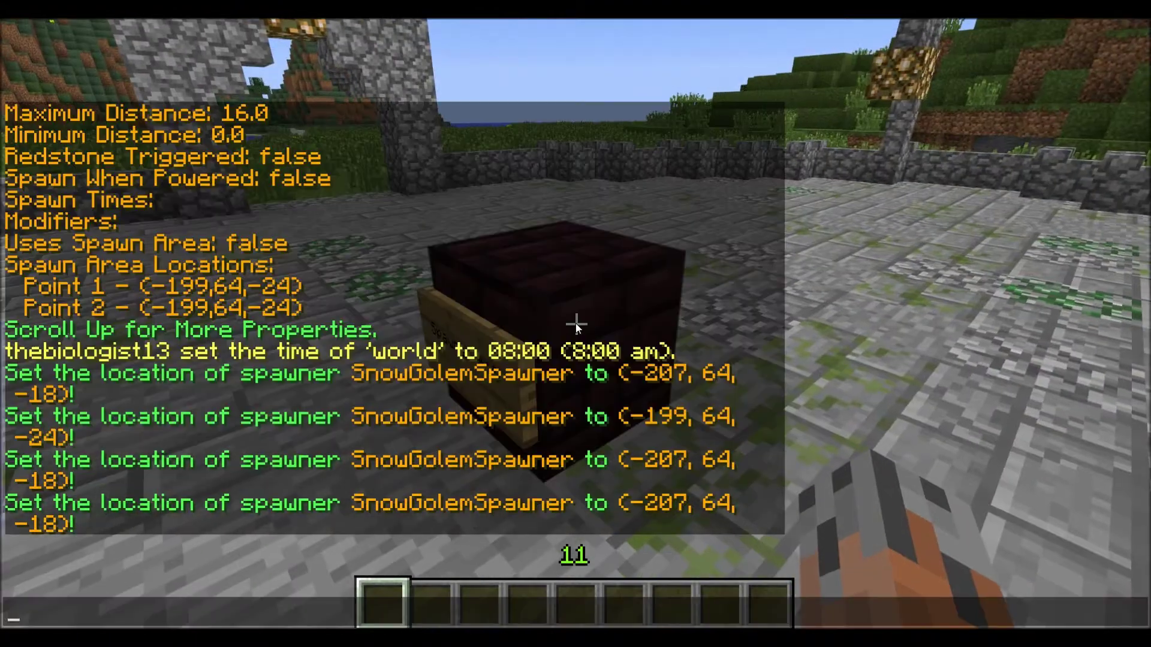
type("/css setlocation 15")
key("Return")
key("s")
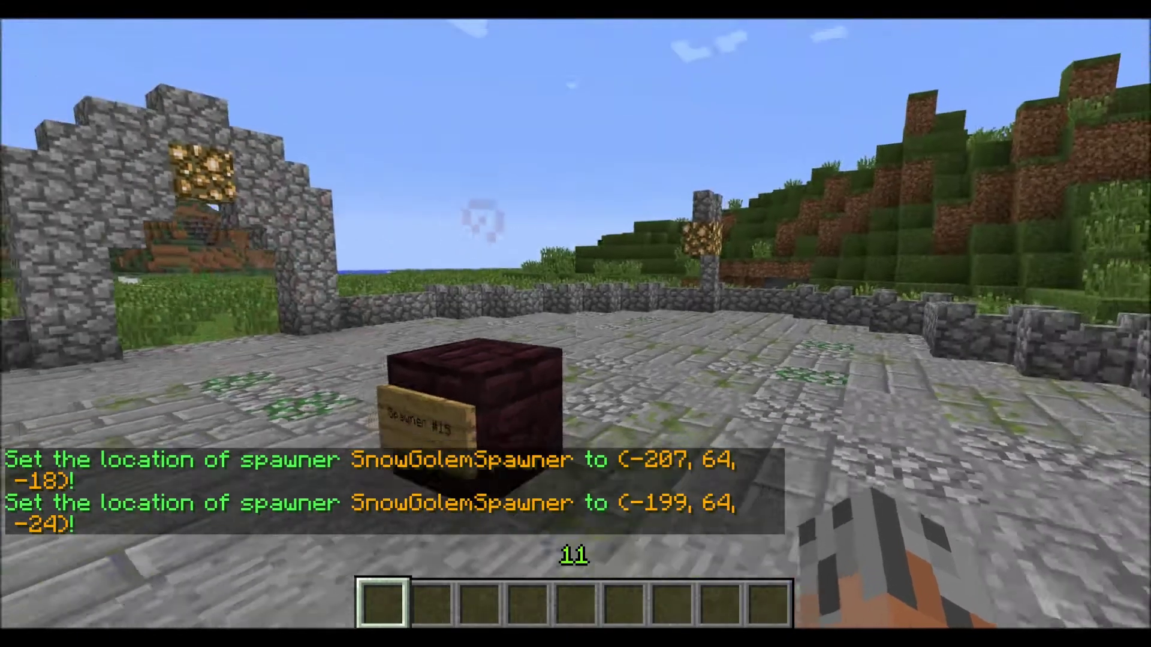
Review spawner 15's property listing in the chat history, including its spawn rate, radius, mob, light and distance limits.
key("w")
key("a")
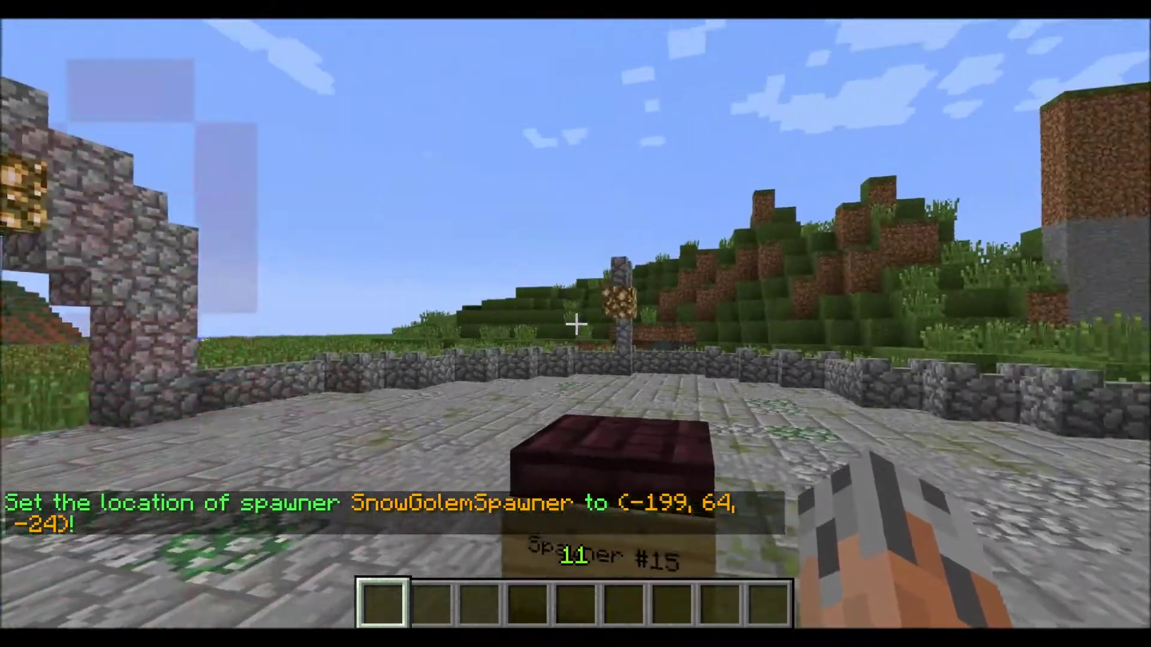
key("t")
scroll(471, 370, "up", 2)
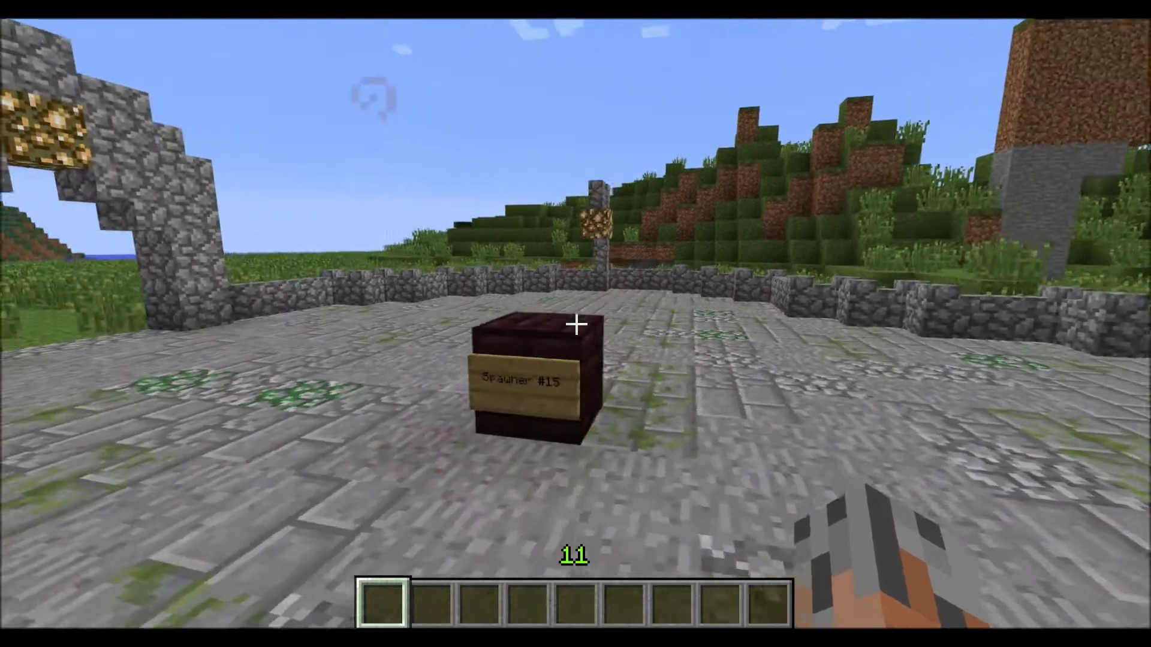
key("t")
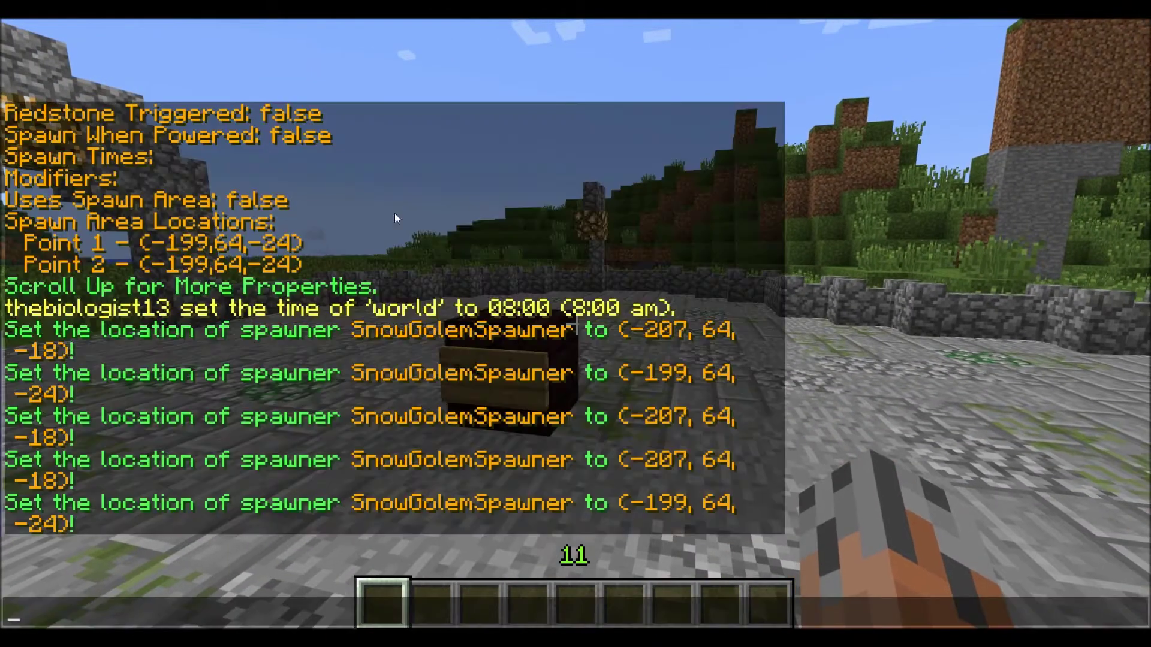
scroll(241, 231, "up", 4)
scroll(168, 372, "down", 7)
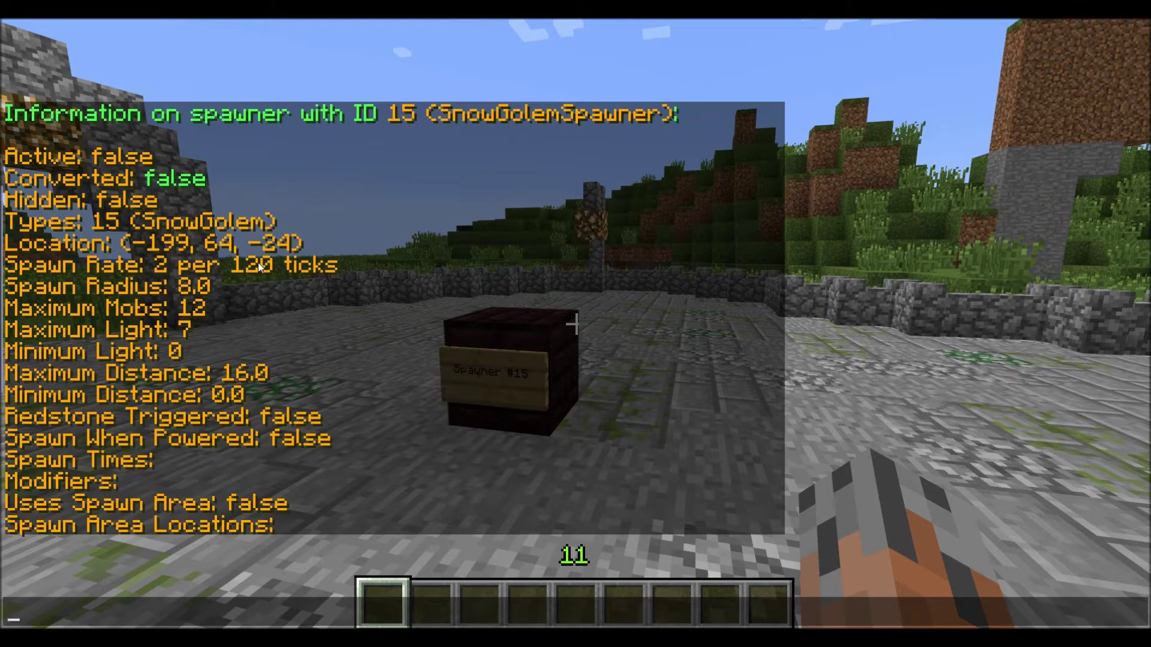
key("Escape")
key("w")
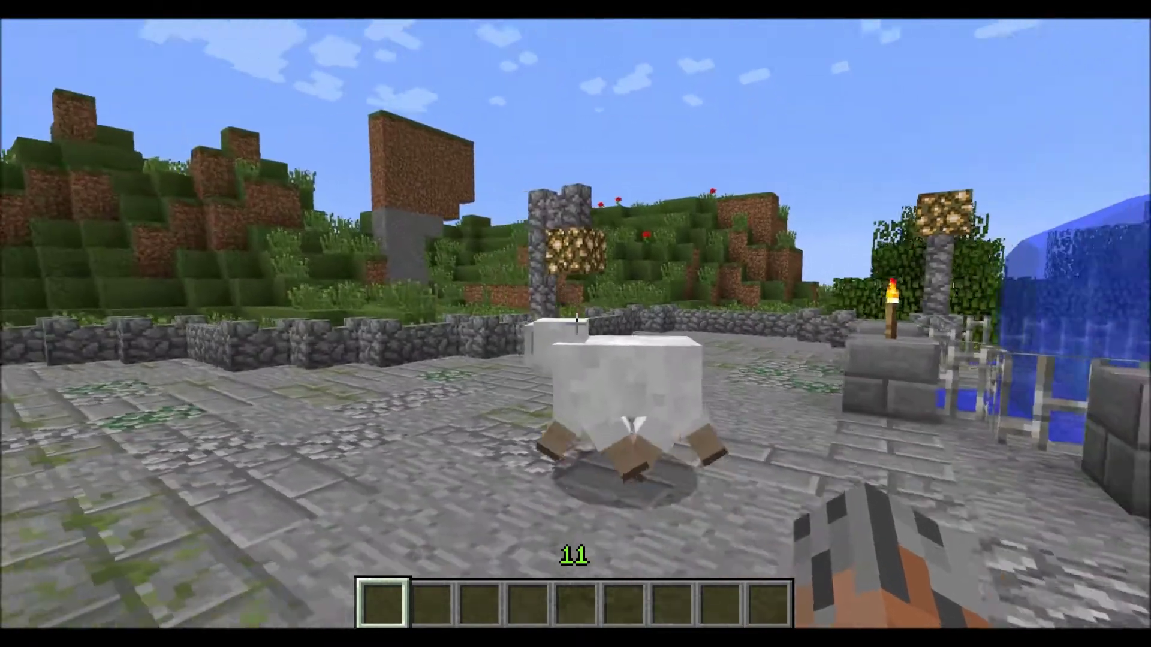
key("s")
key("d")
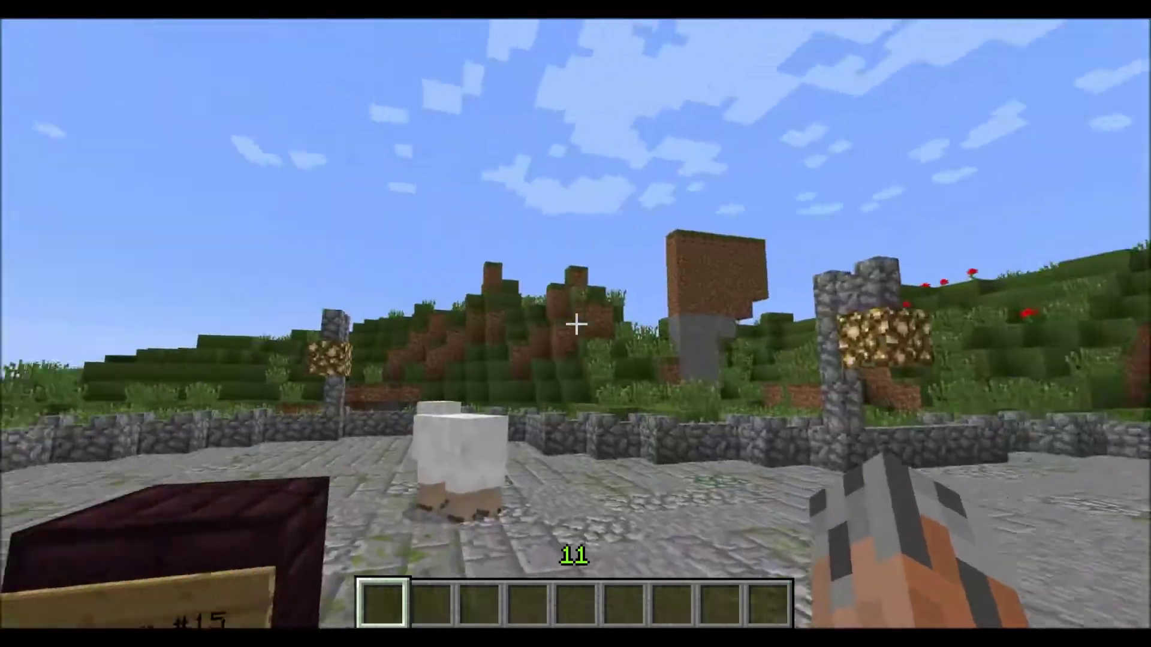
key("w")
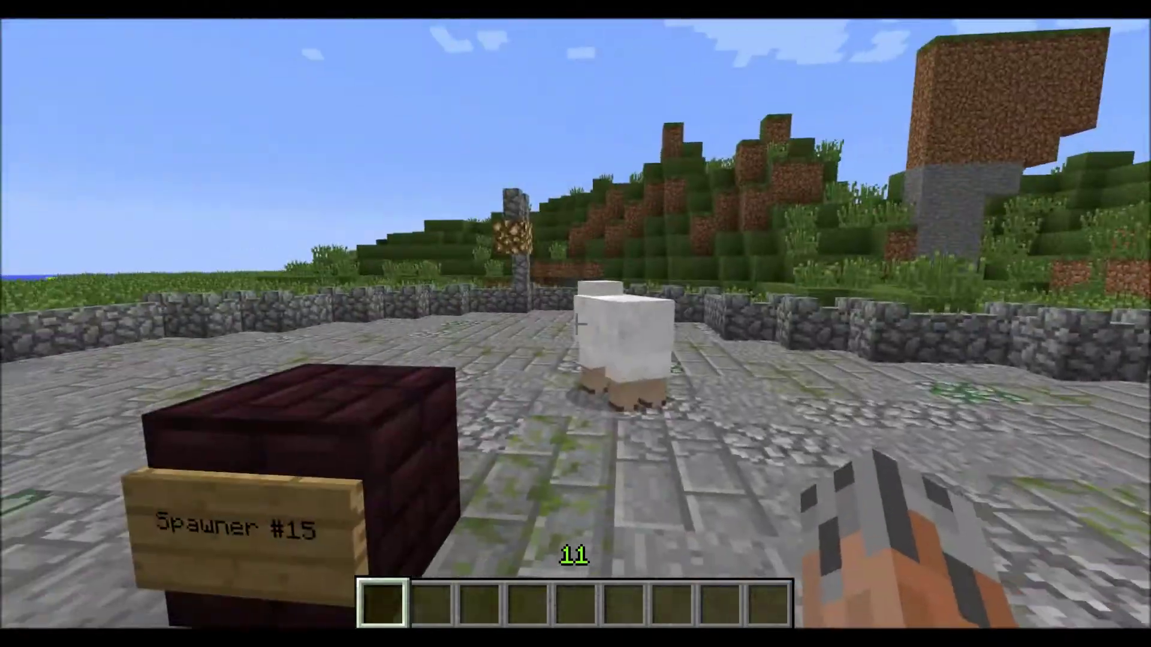
key("a")
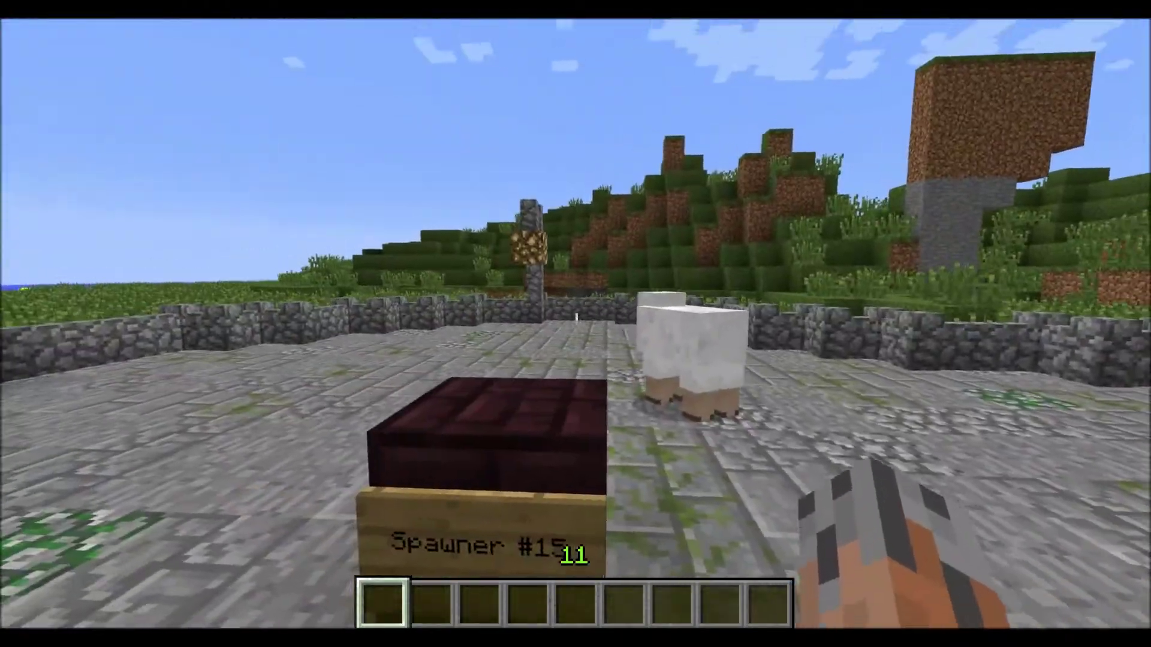
key("s")
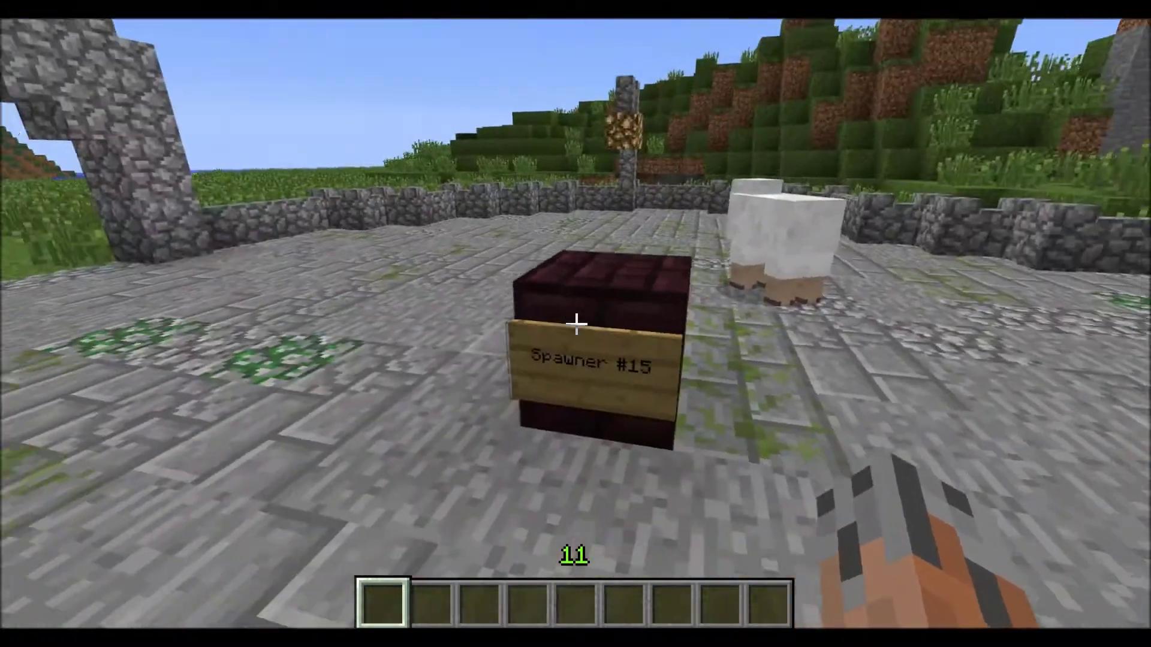
key("d")
key("d")
key("w")
key("a")
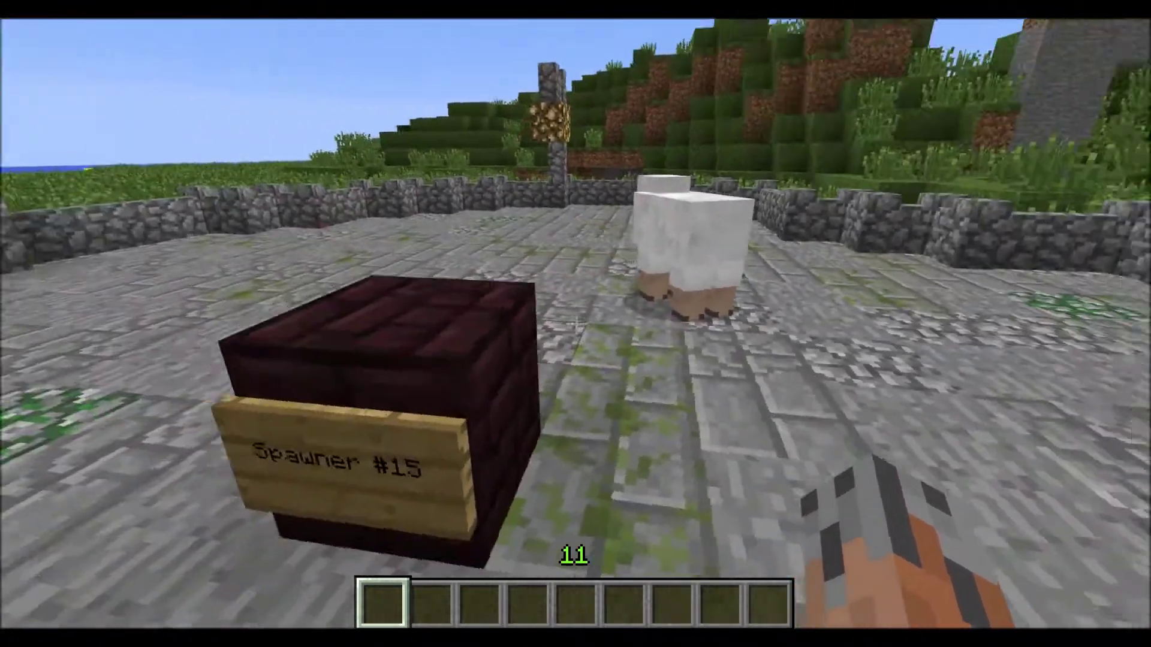
key("s")
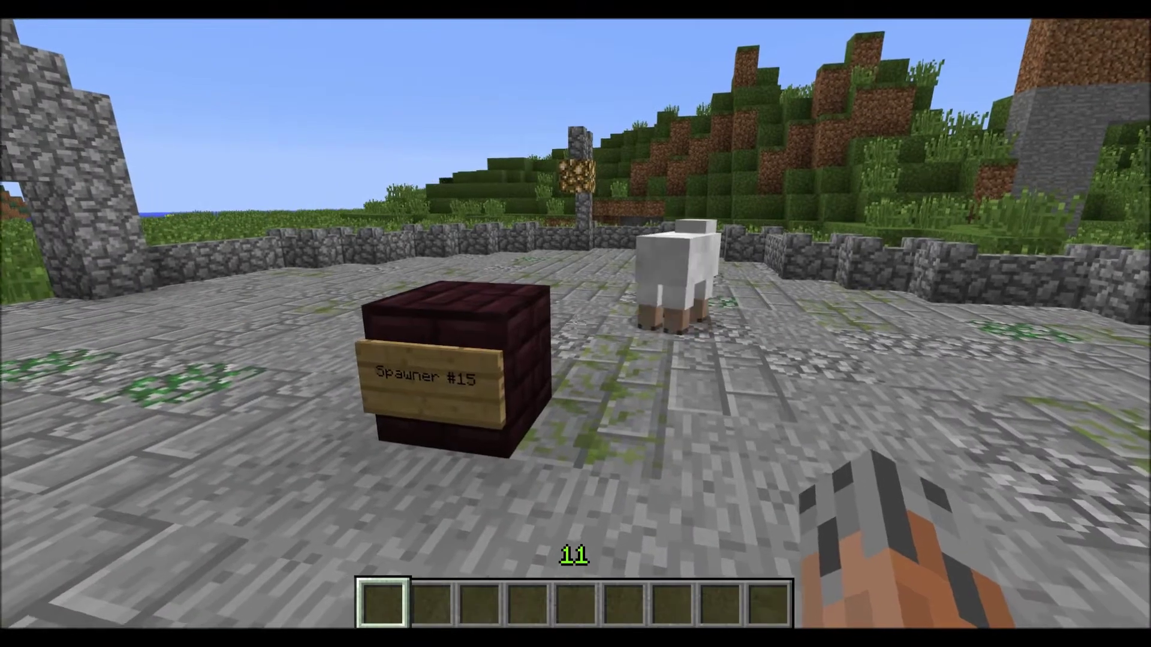
Set the selected spawner's mobs per spawn to 4 with /css mps 4, and activate the spawner with /css on.
key("t")
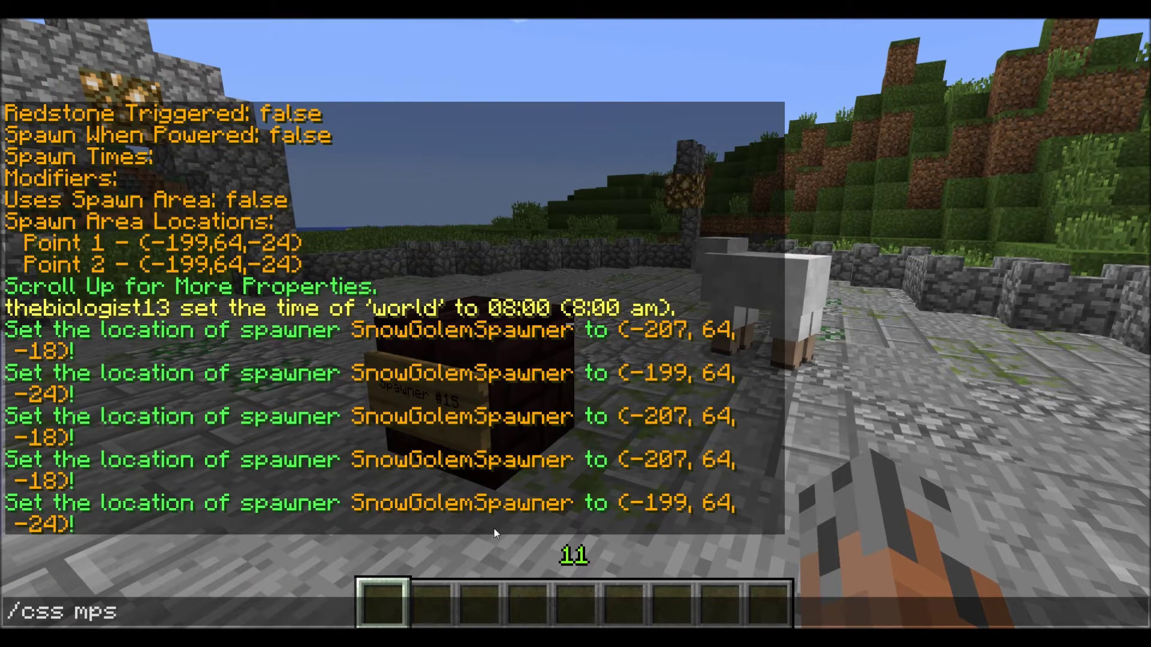
type("4")
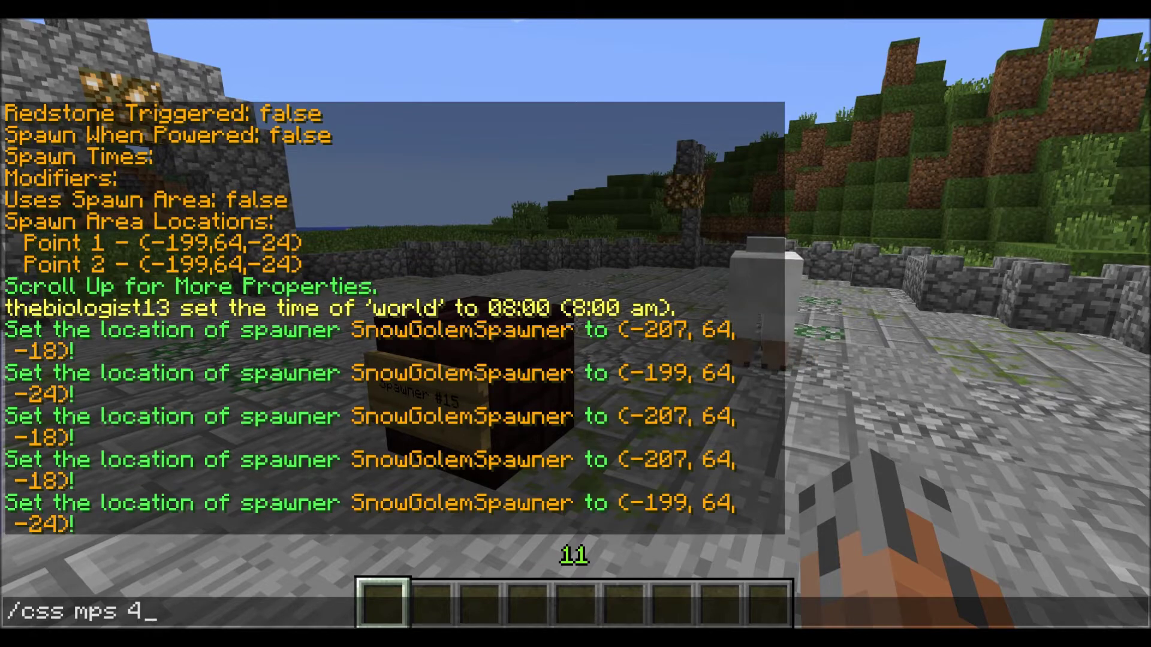
key("Return")
type("t")
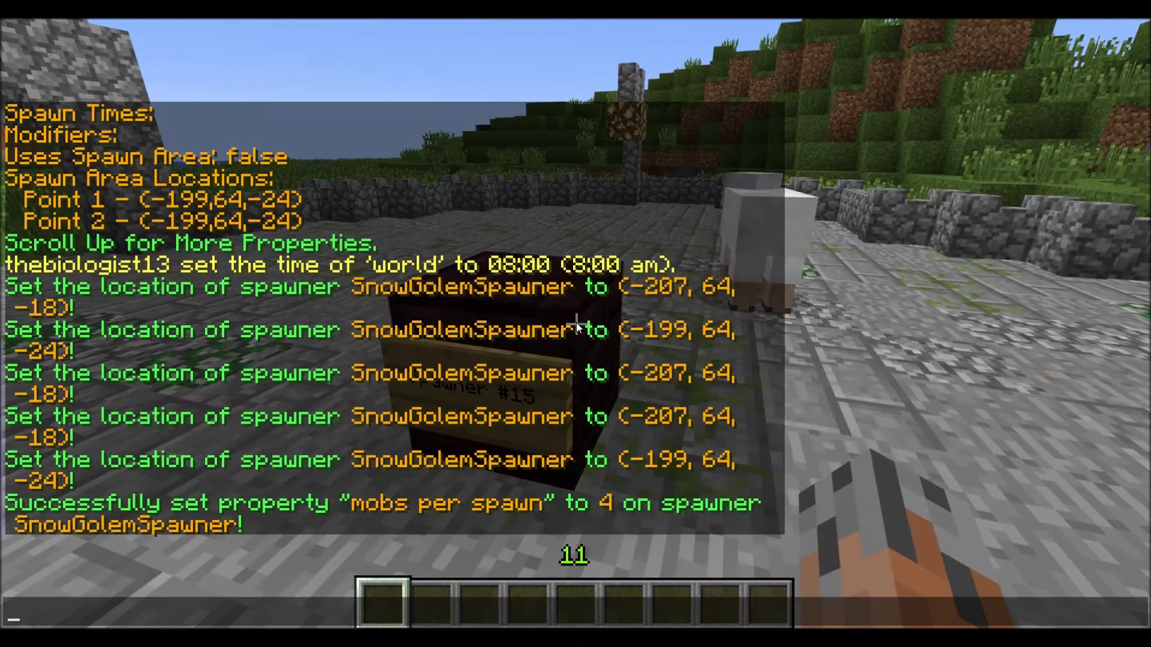
type("/css on")
key("Return")
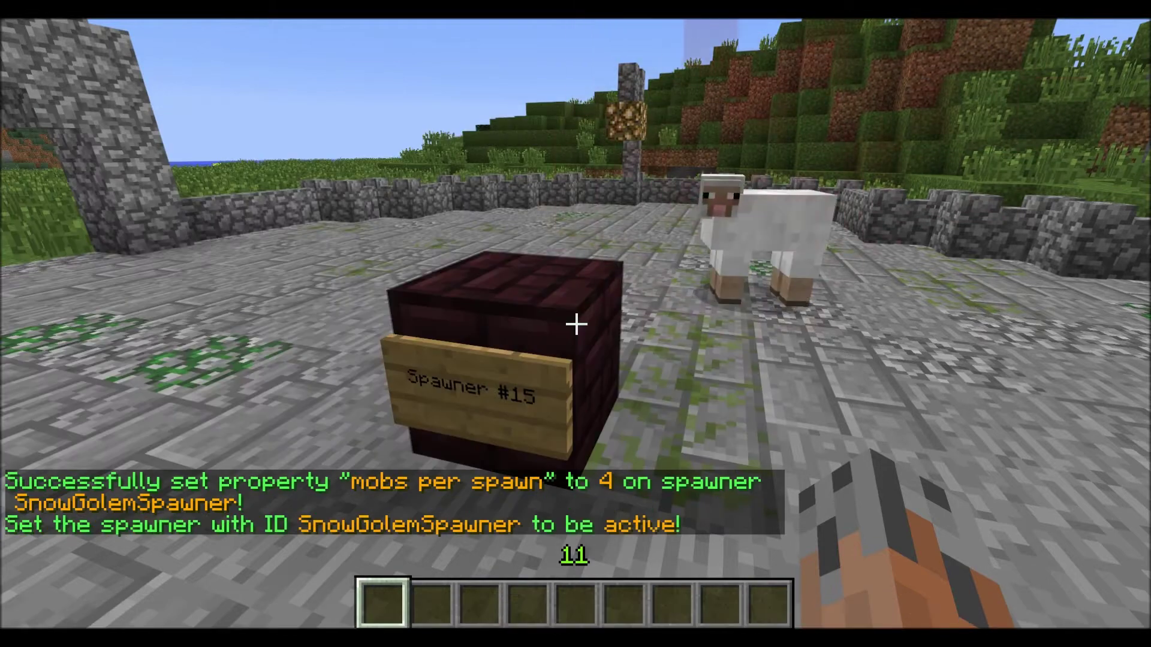
Change the world time to night with the /time night command.
key("s")
key("t")
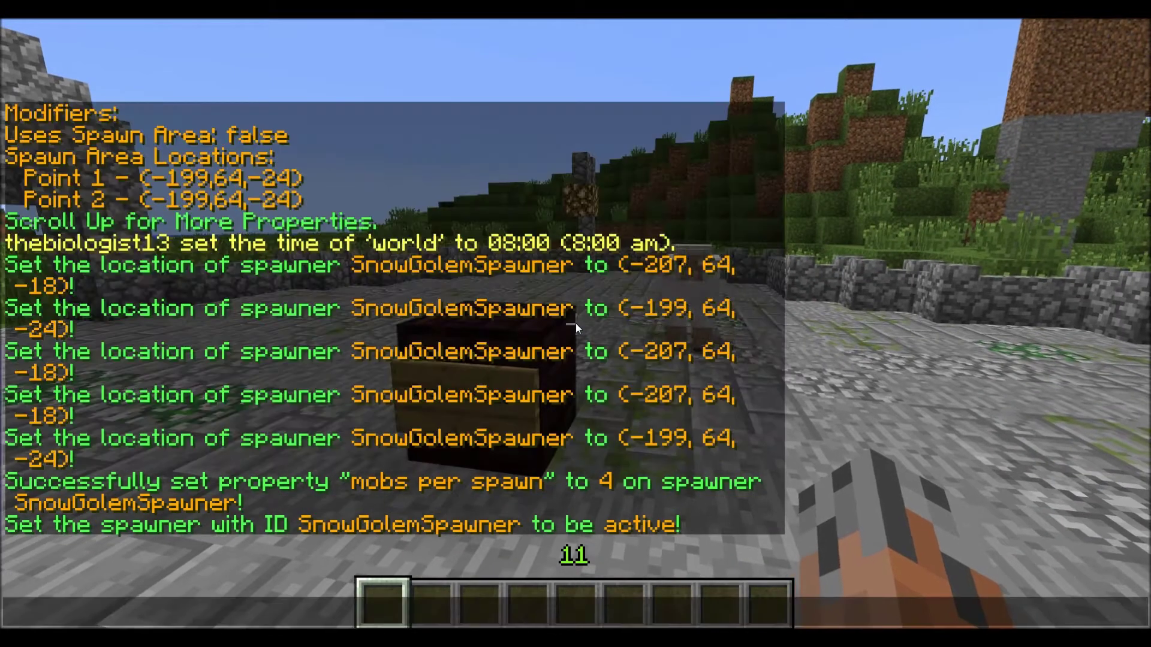
type("/time night")
key("Return")
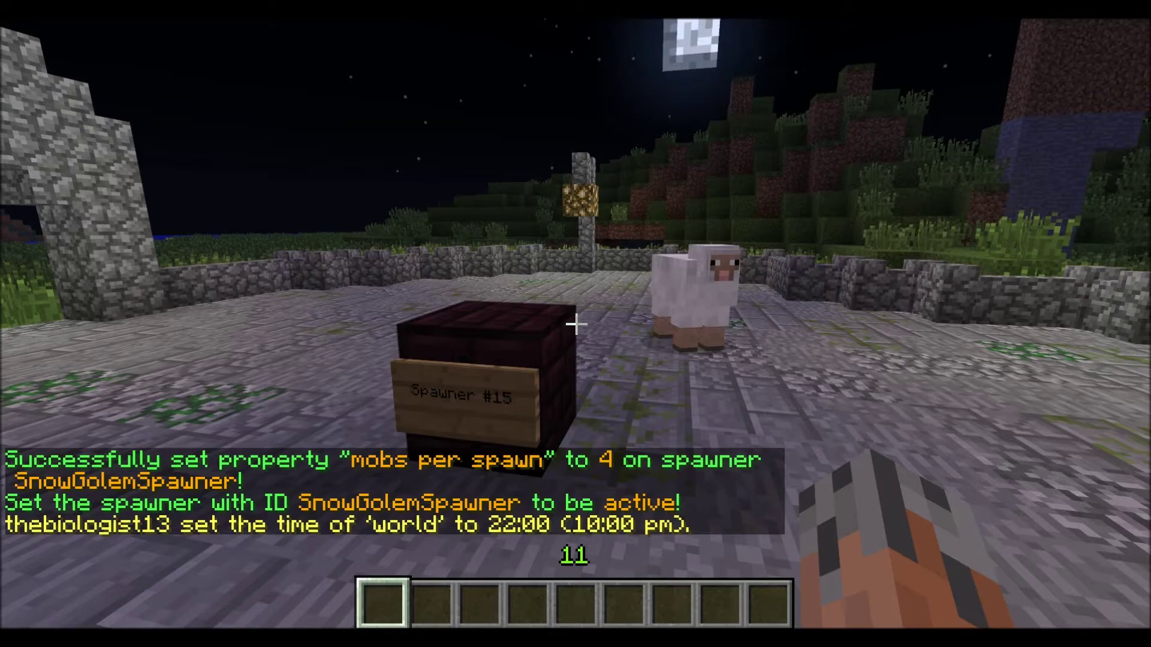
Back away from the spawner block and fly above the stone plaza to watch the snow golems spawn around it.
key("s")
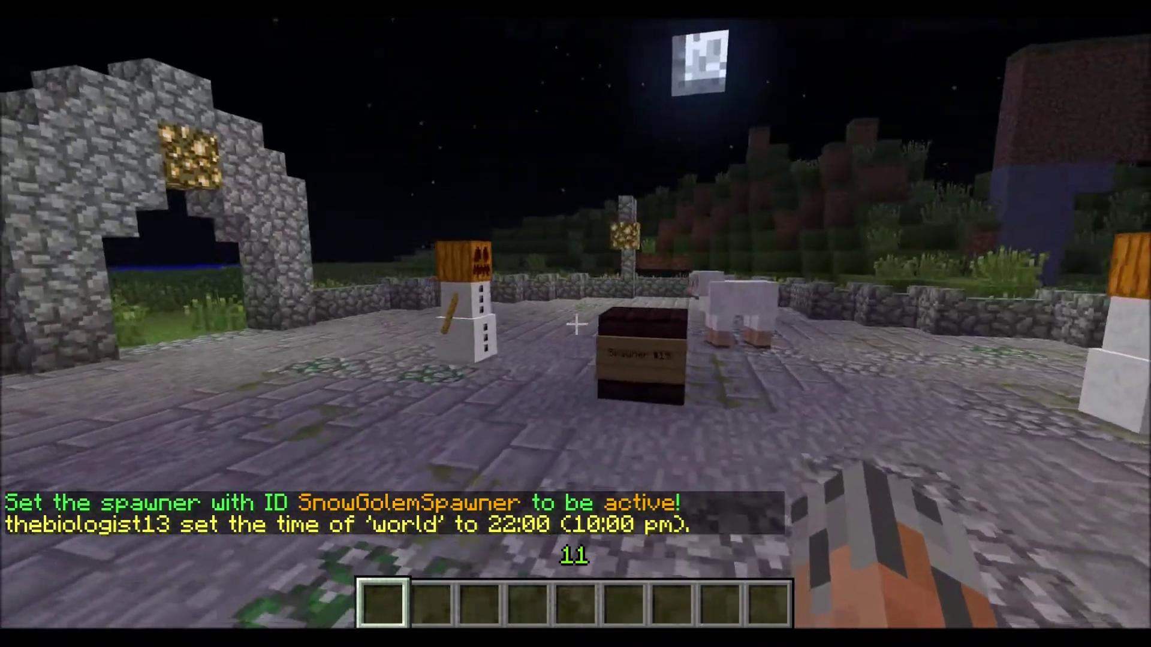
key("space")
key("space")
key("w")
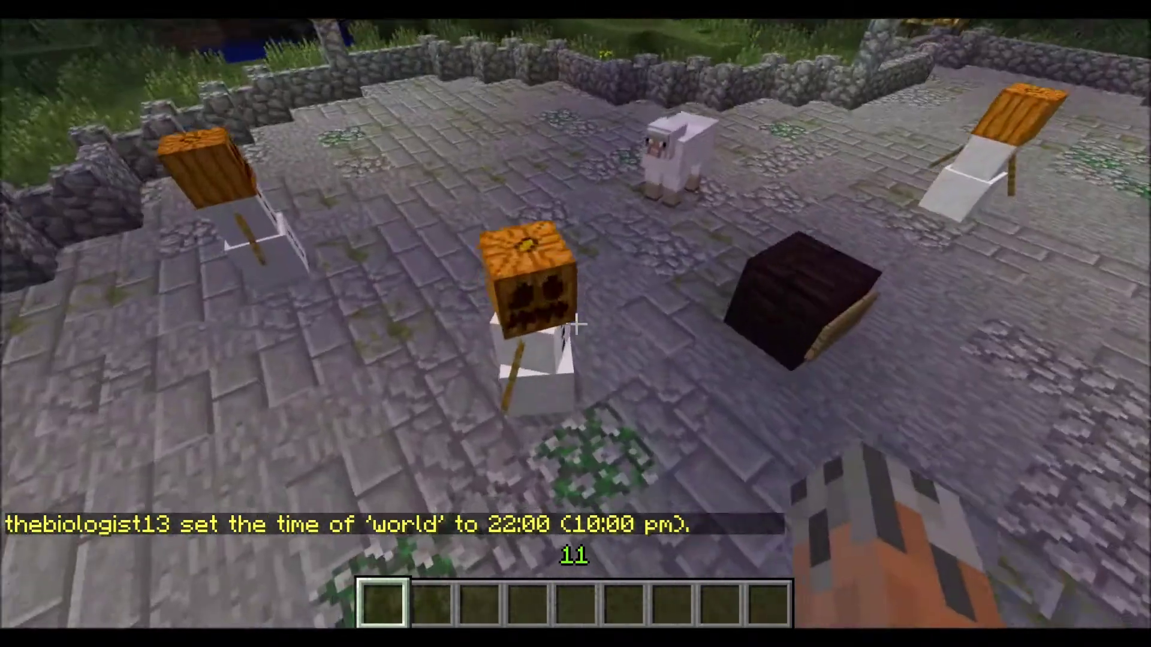
key("w")
key("space")
key("d")
key("space")
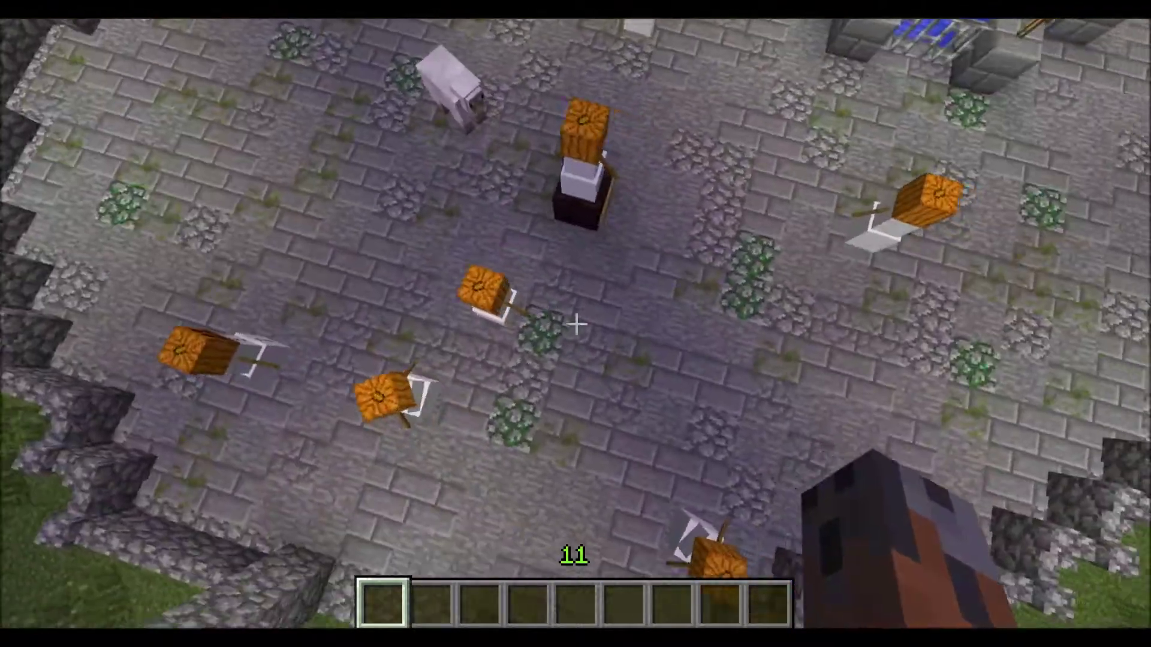
key("space")
key("d")
key("d")
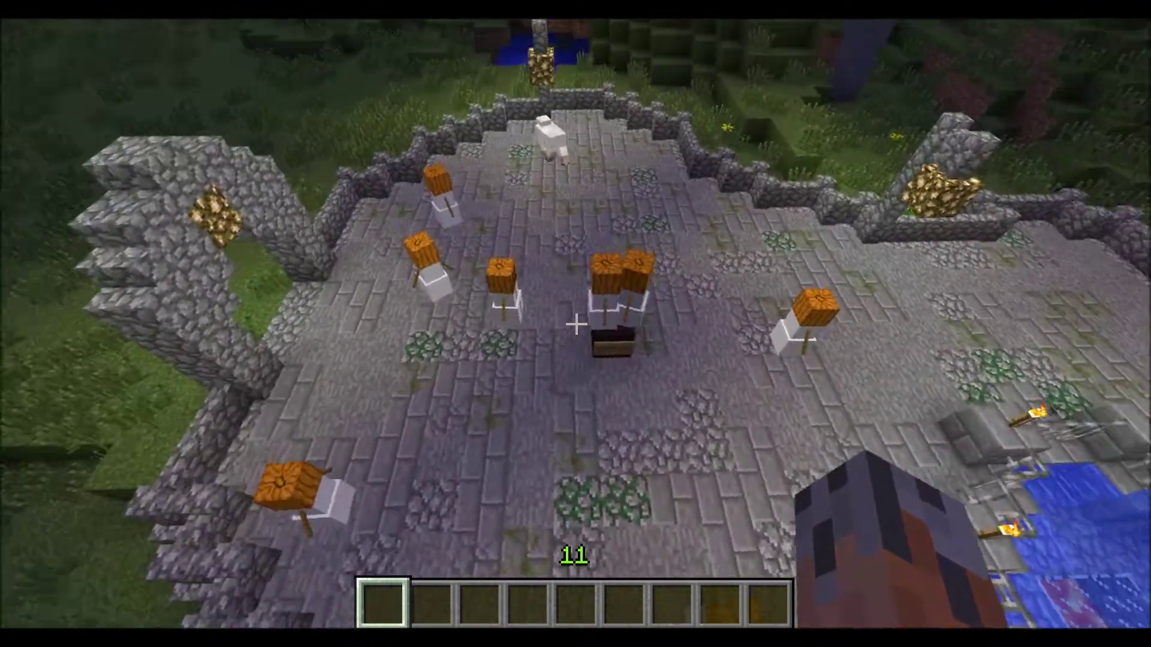
key("d")
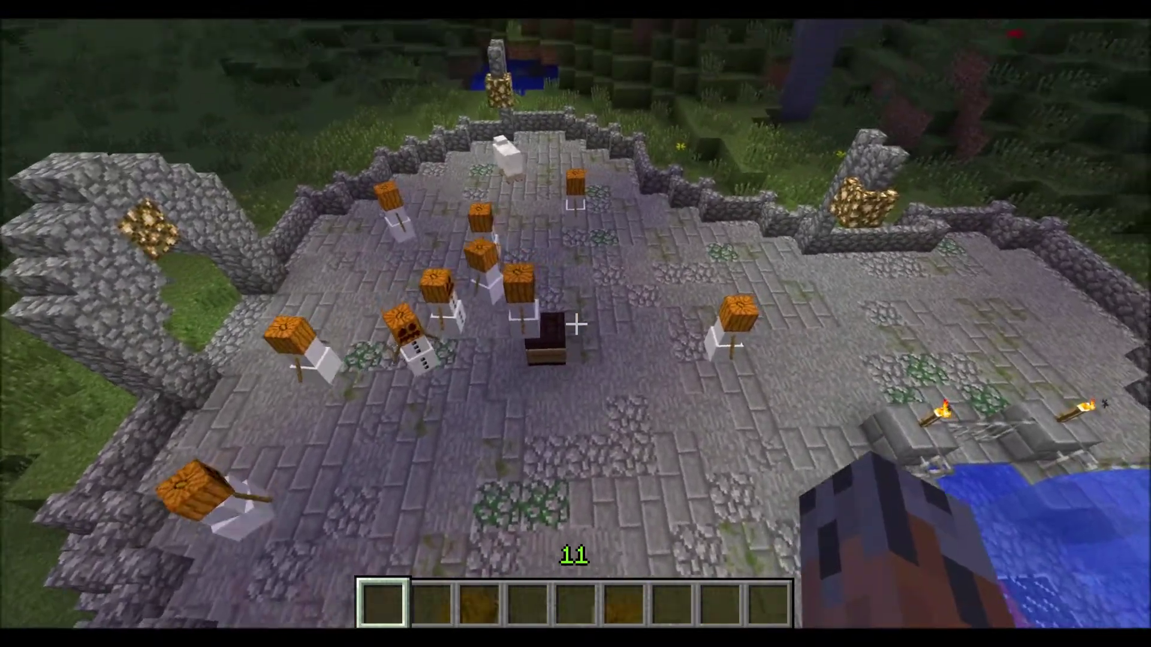
Deactivate the selected spawner with /css off, and remove all mobs it has spawned with the /css mob removal command.
key("slash")
type("css off")
key("Return")
key("slash")
key("Up")
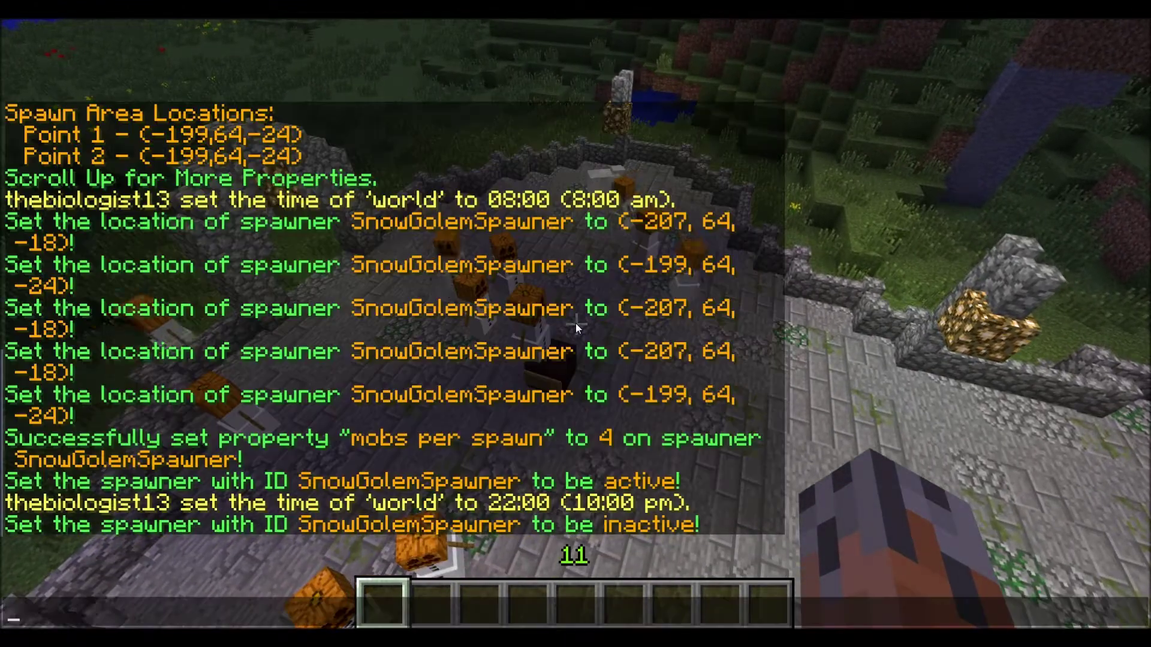
key("BackSpace")
key("BackSpace")
key("BackSpace")
type("remob")
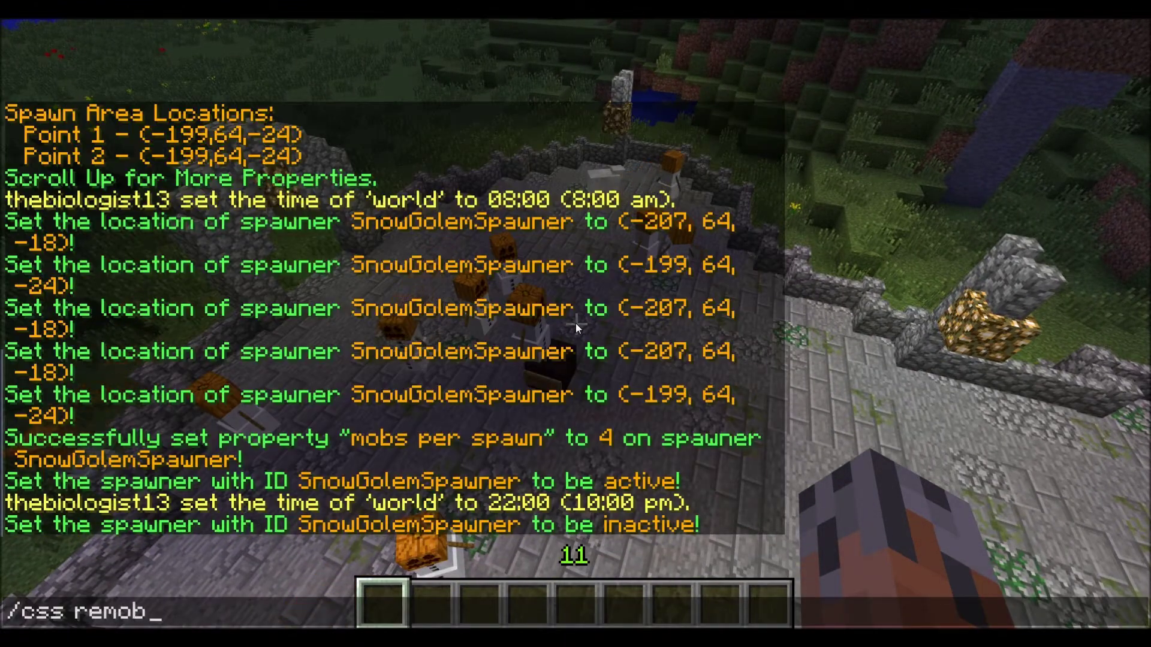
type("mobs")
key("Return")
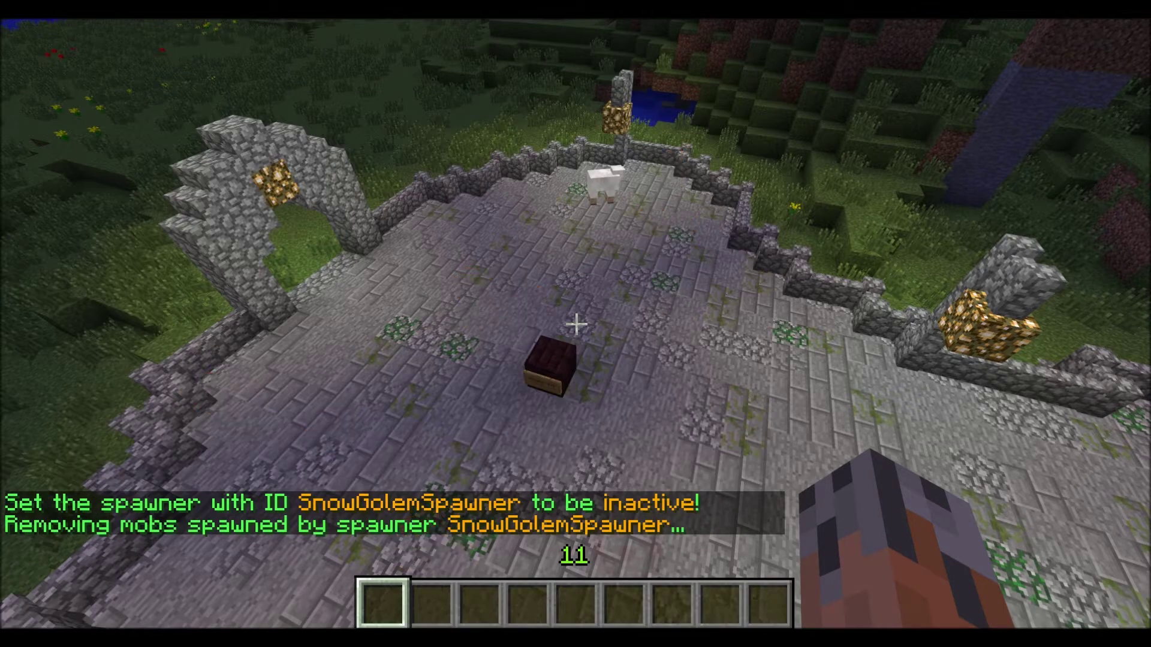
Fly back down to the plaza and stand in front of the Spawner #15 block.
key("shift")
key("w")
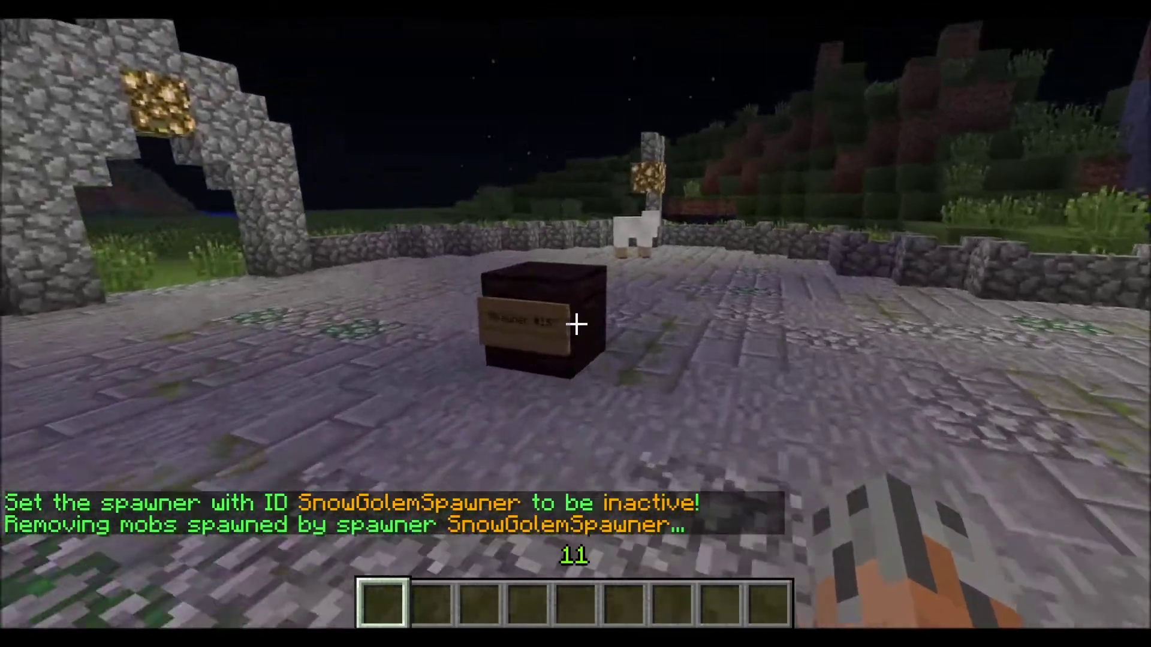
key("a")
key("d")
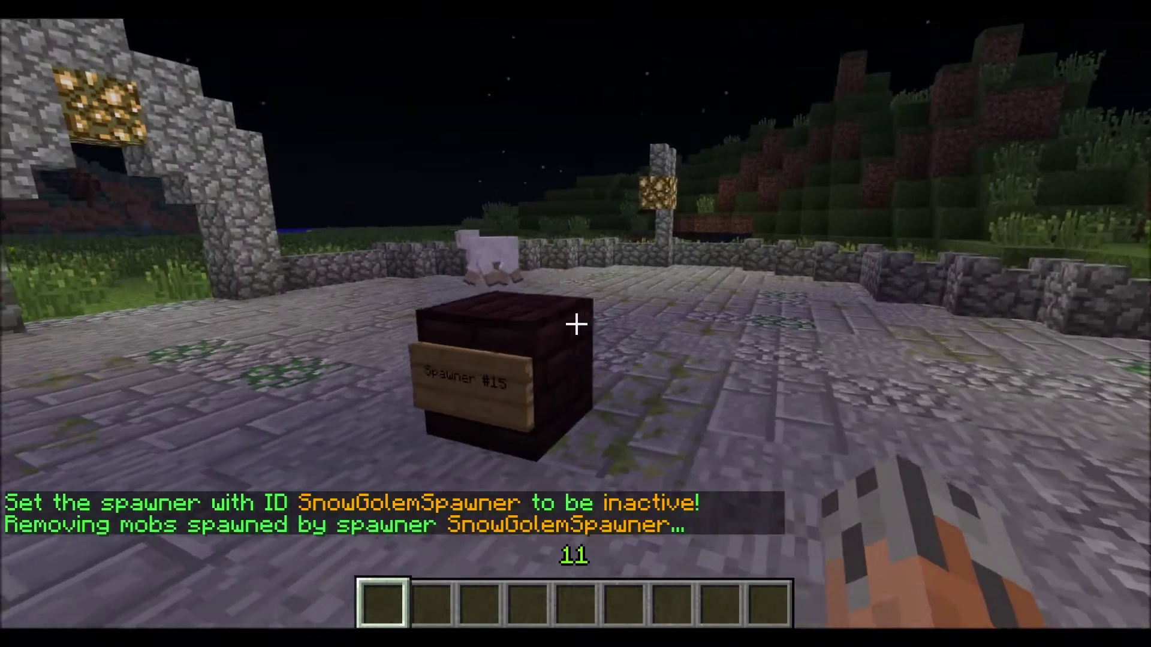
key("a")
key("s")
key("w")
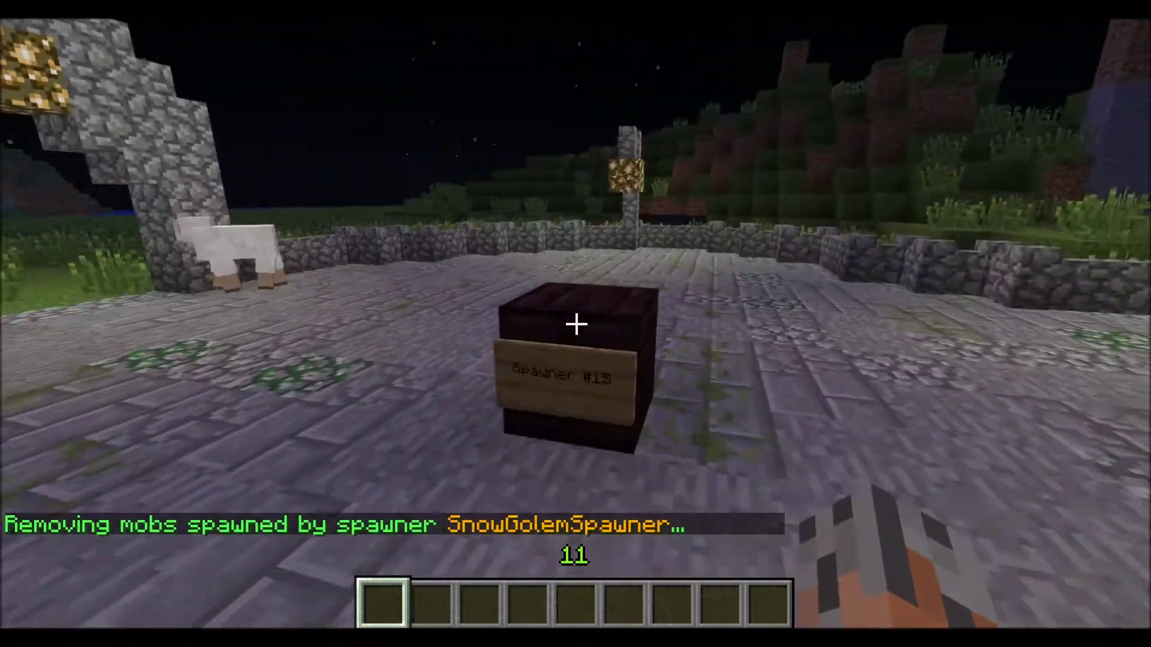
key("t")
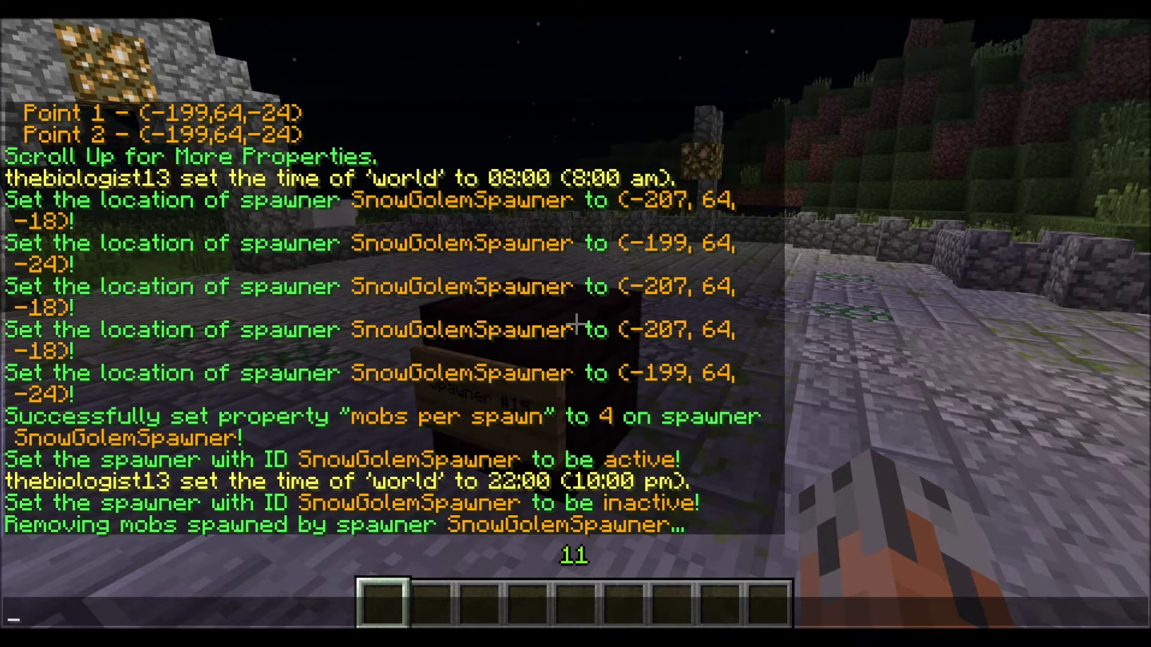
key("Escape")
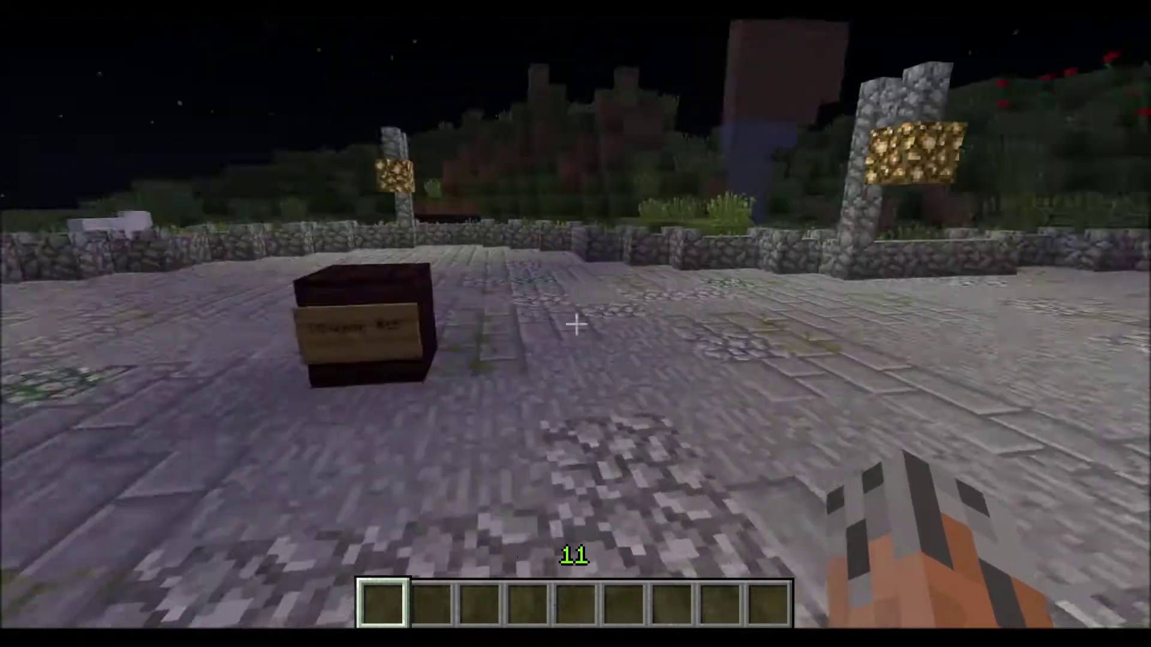
Set the selected spawner's spawn rate to 20 ticks with /css rate 20.
key("w")
key("s")
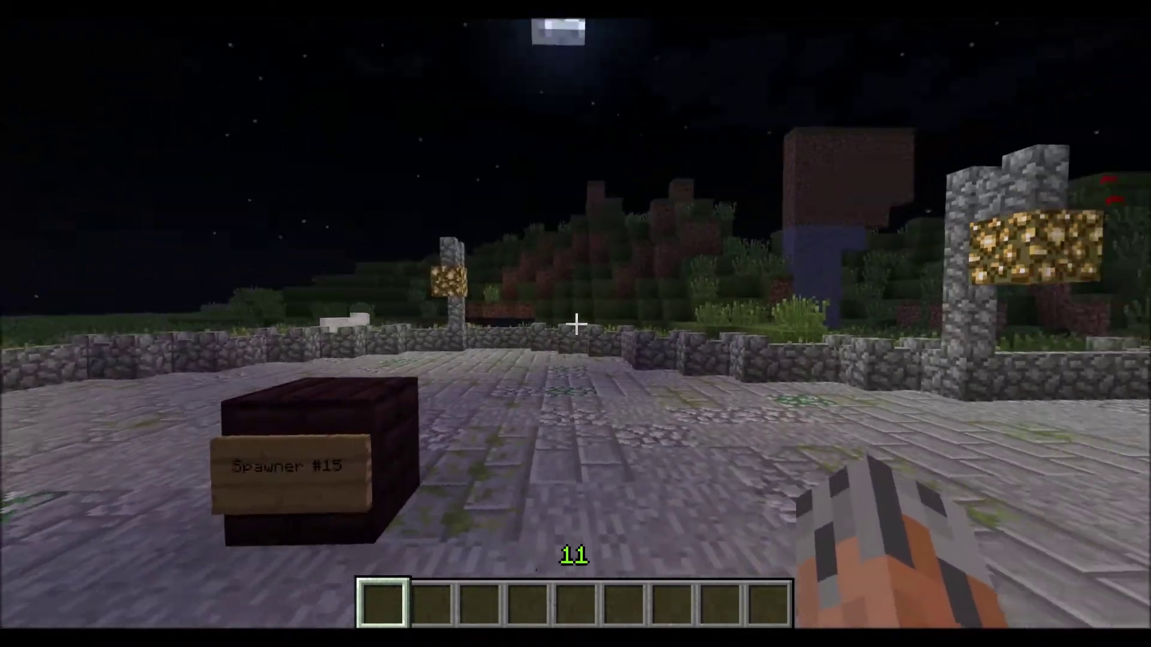
key("a")
key("w")
key("t")
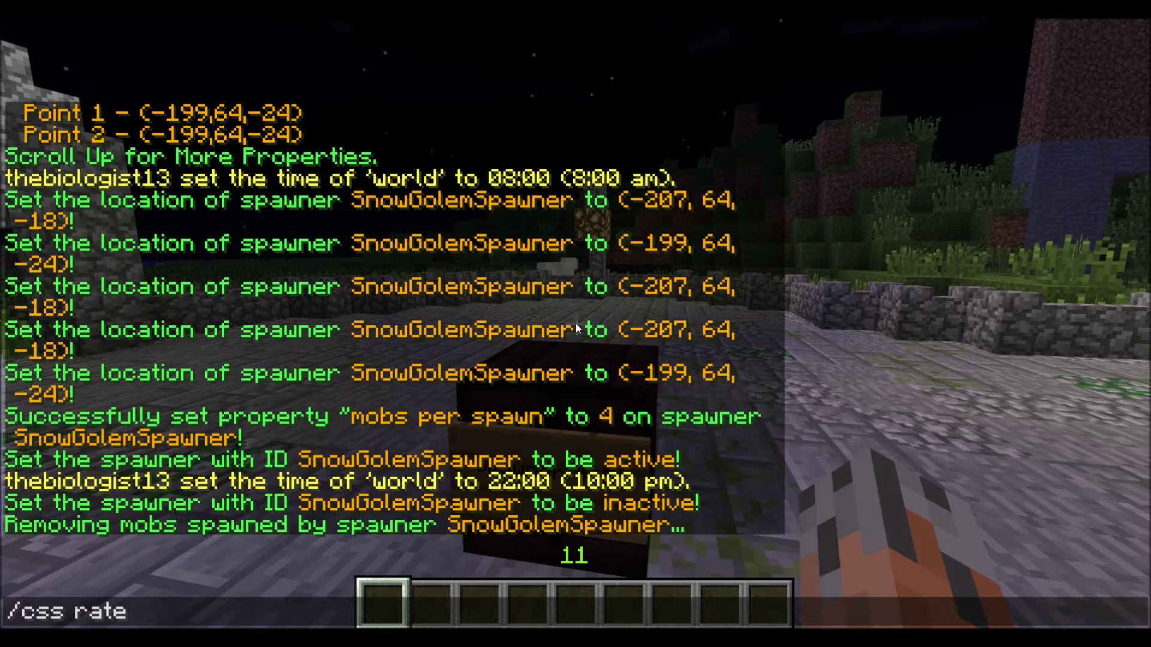
type("/css rate 20")
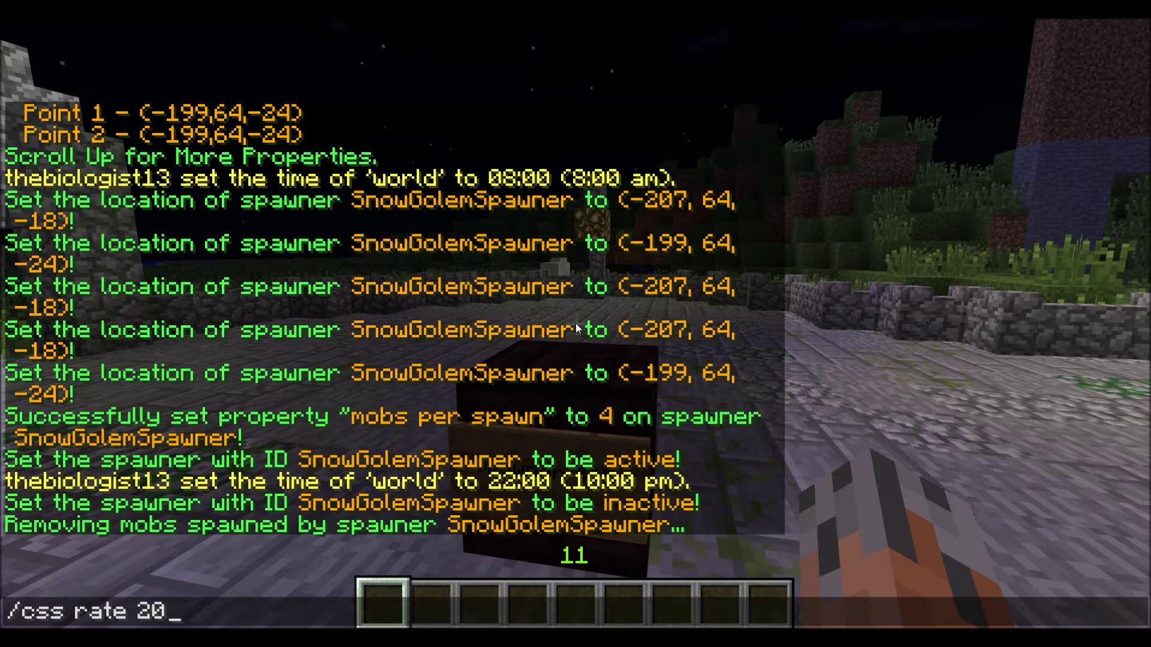
key("Return")
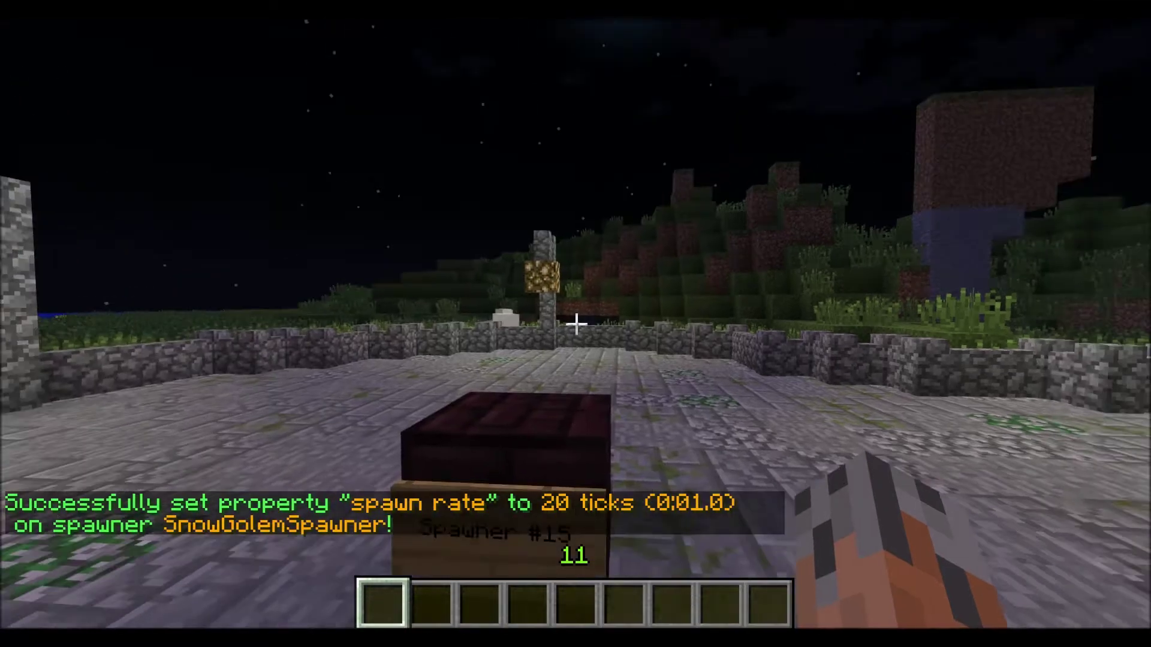
Reactivate the spawner with /css on and walk around the plaza to watch the golems spawn at the new rate.
type("/css on")
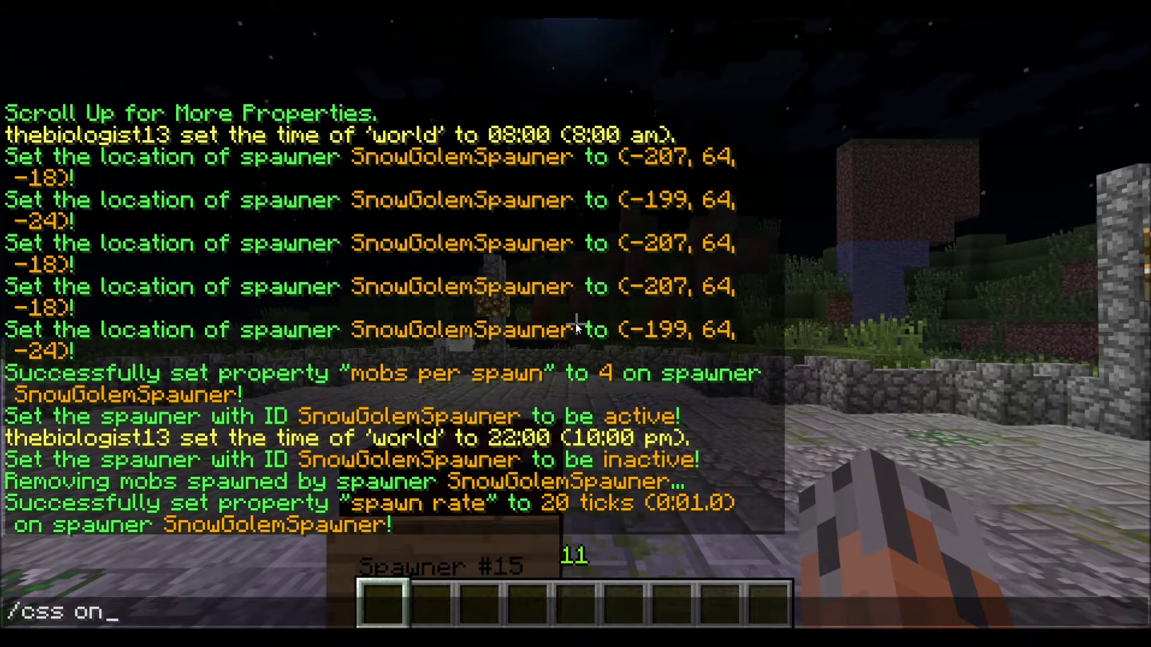
key("Return")
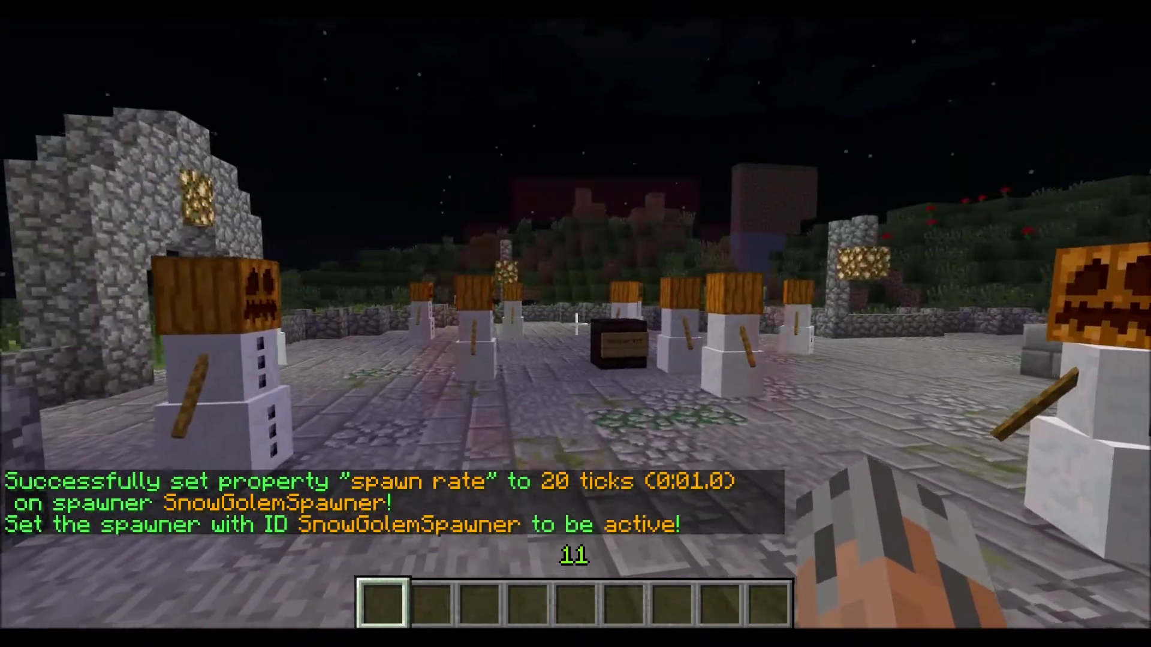
key("w")
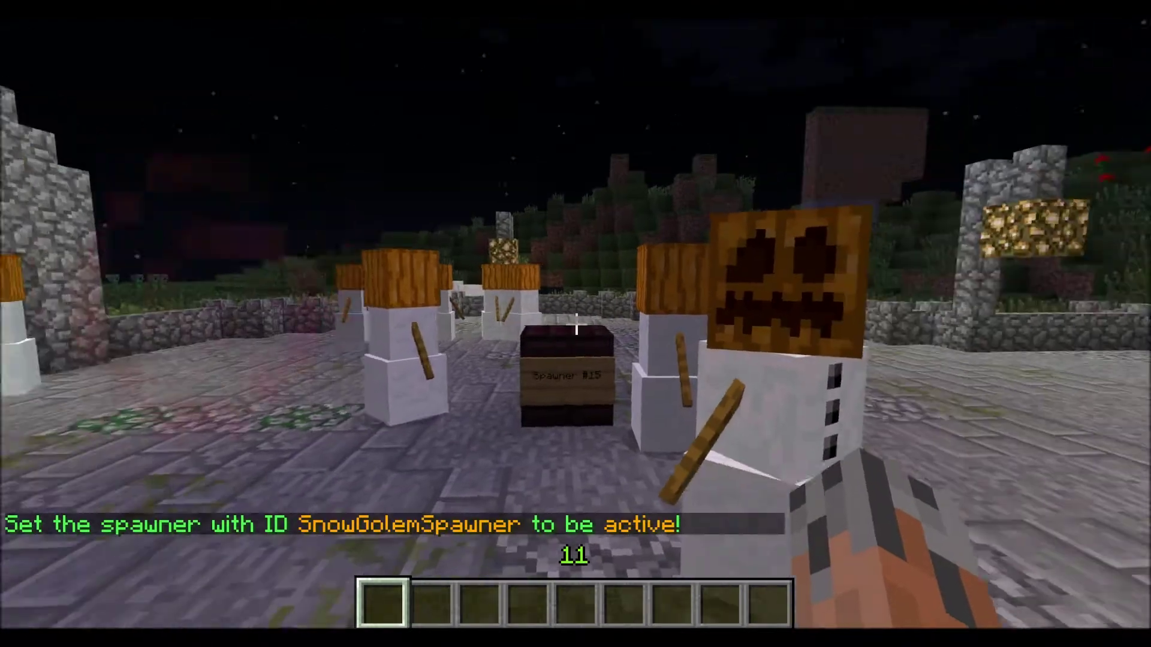
key("a")
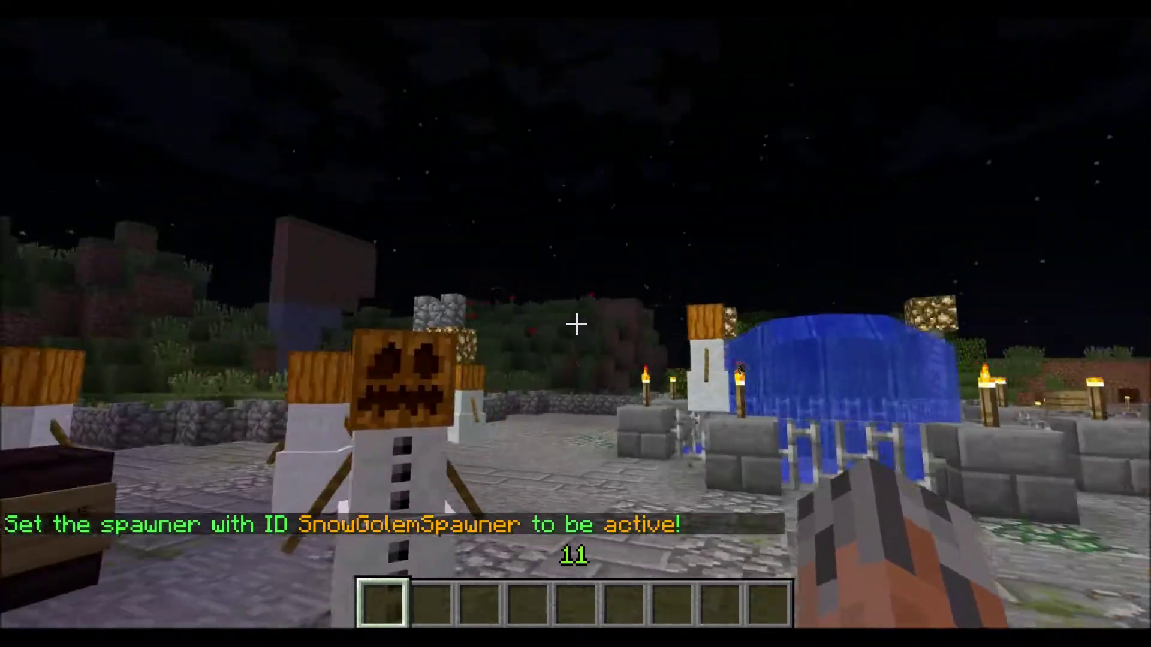
key("d")
key("w")
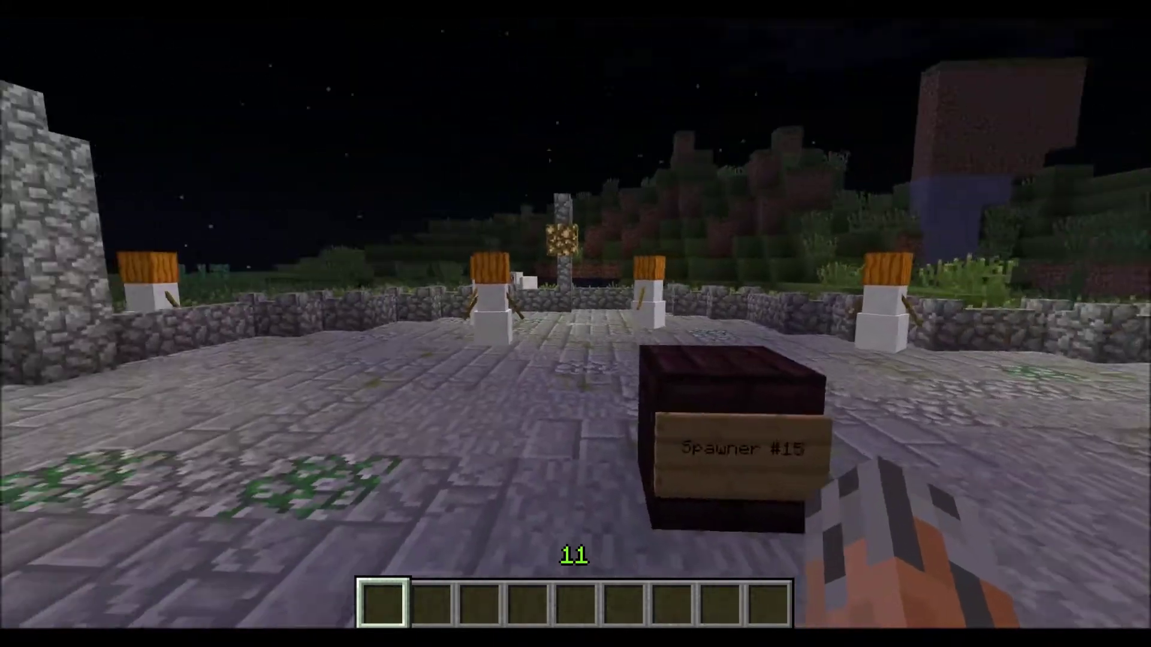
Turn the spawner off again with /css off and clear its spawned snow golems from the plaza.
type("t/css off")
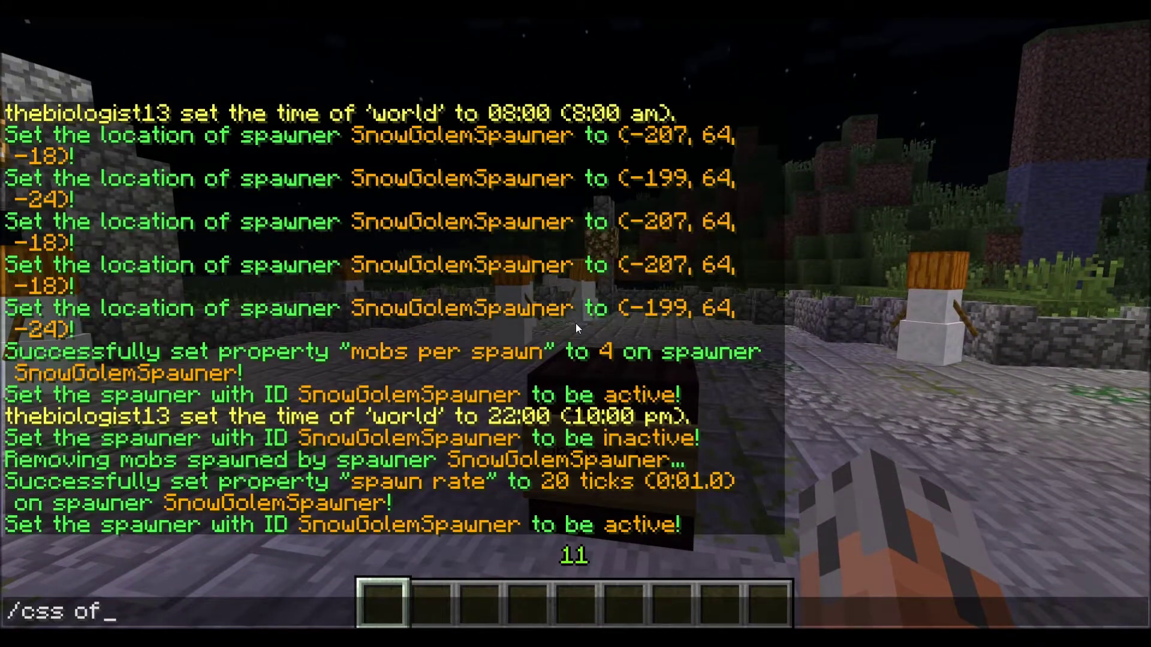
key("Return")
key("Up")
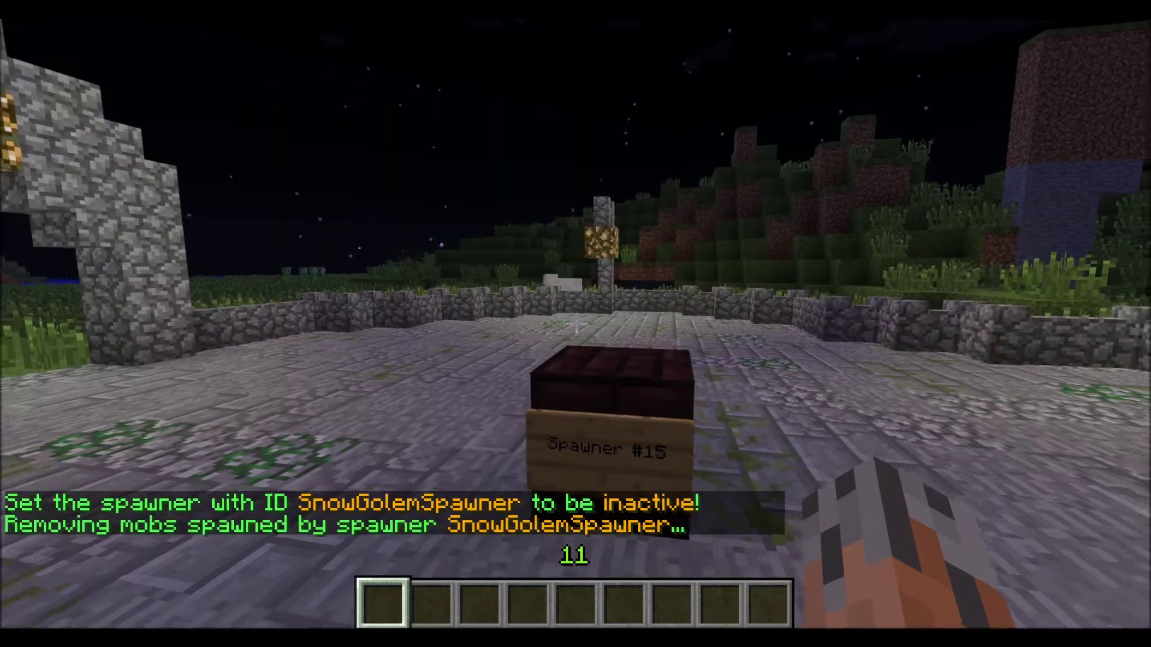
key("w")
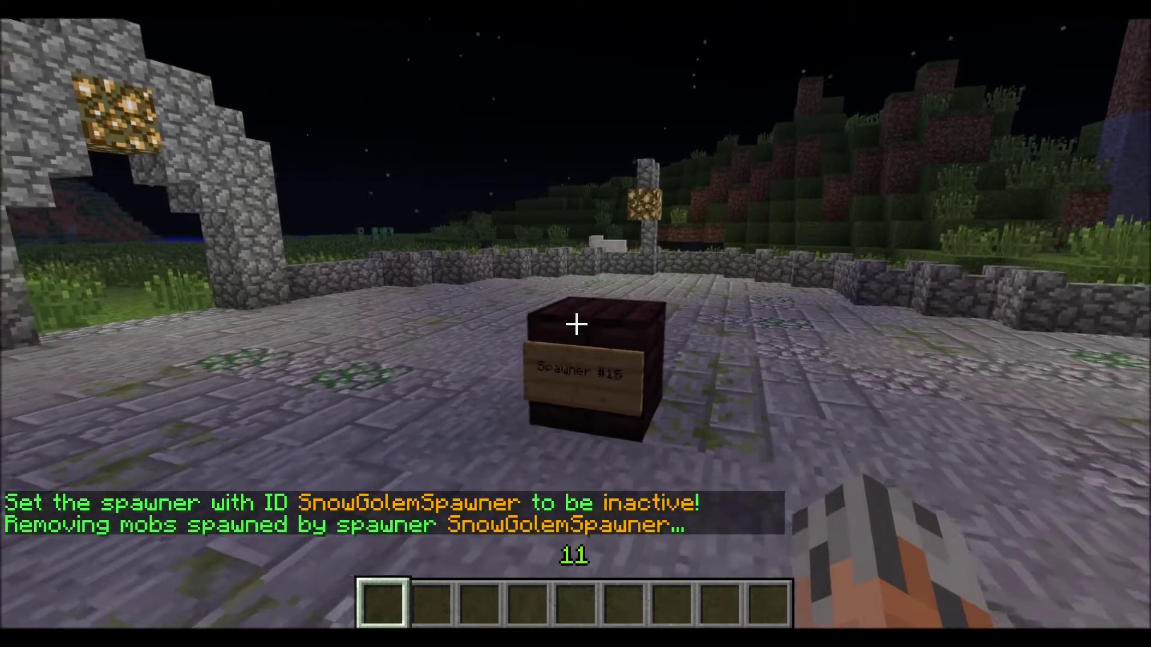
key("t")
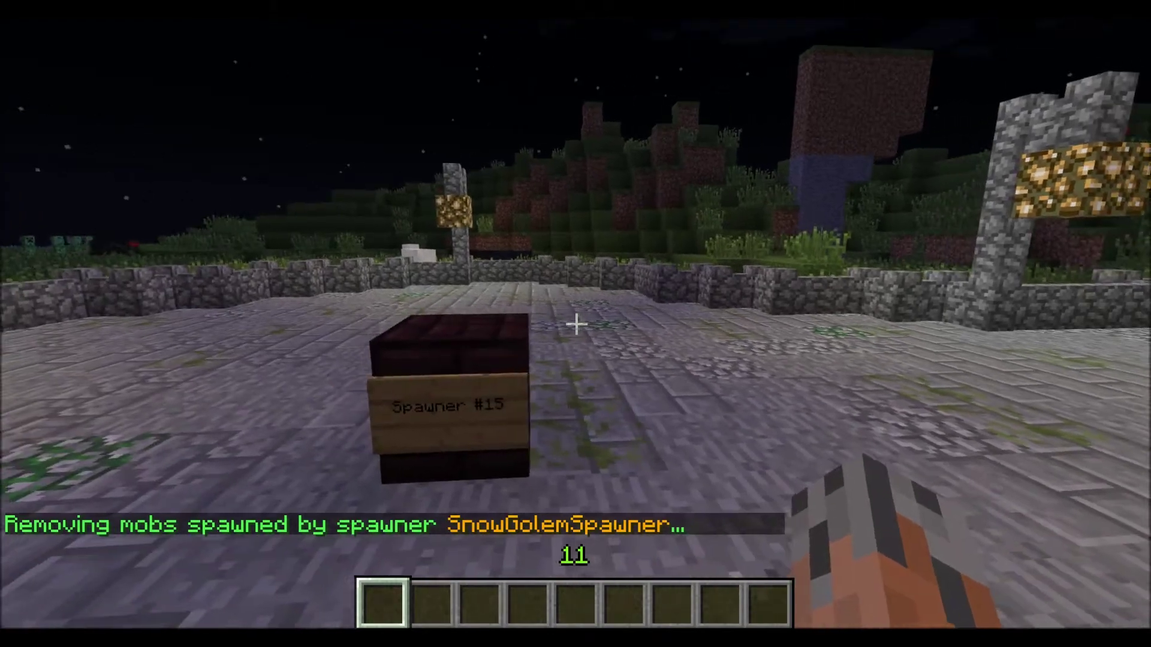
key("s")
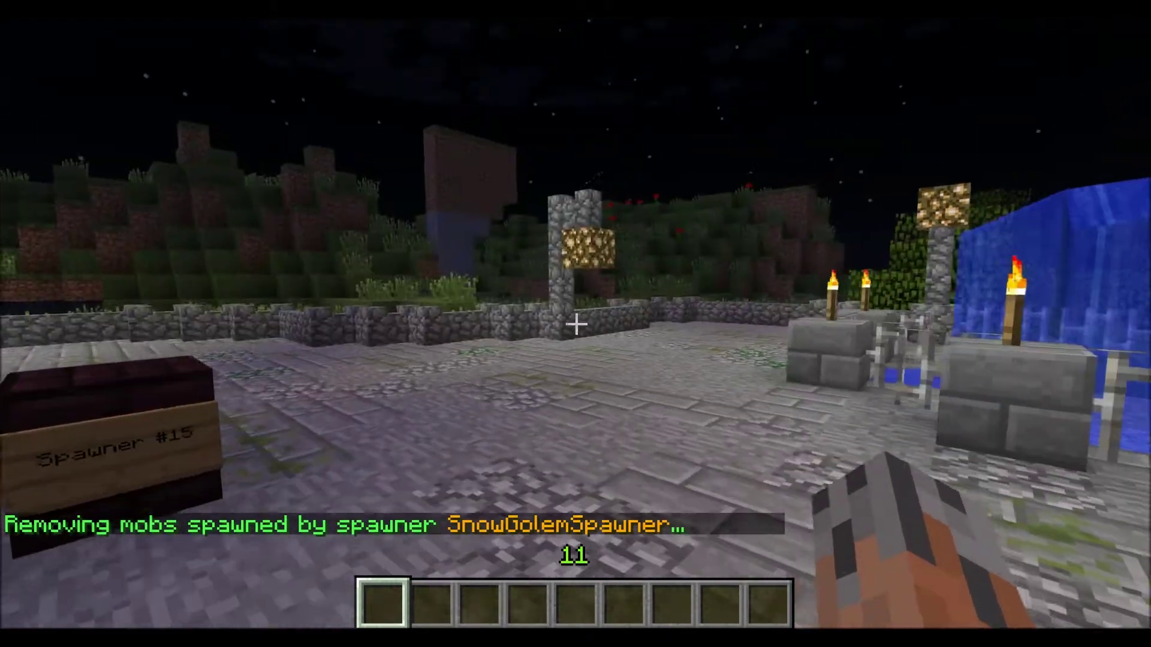
key("w")
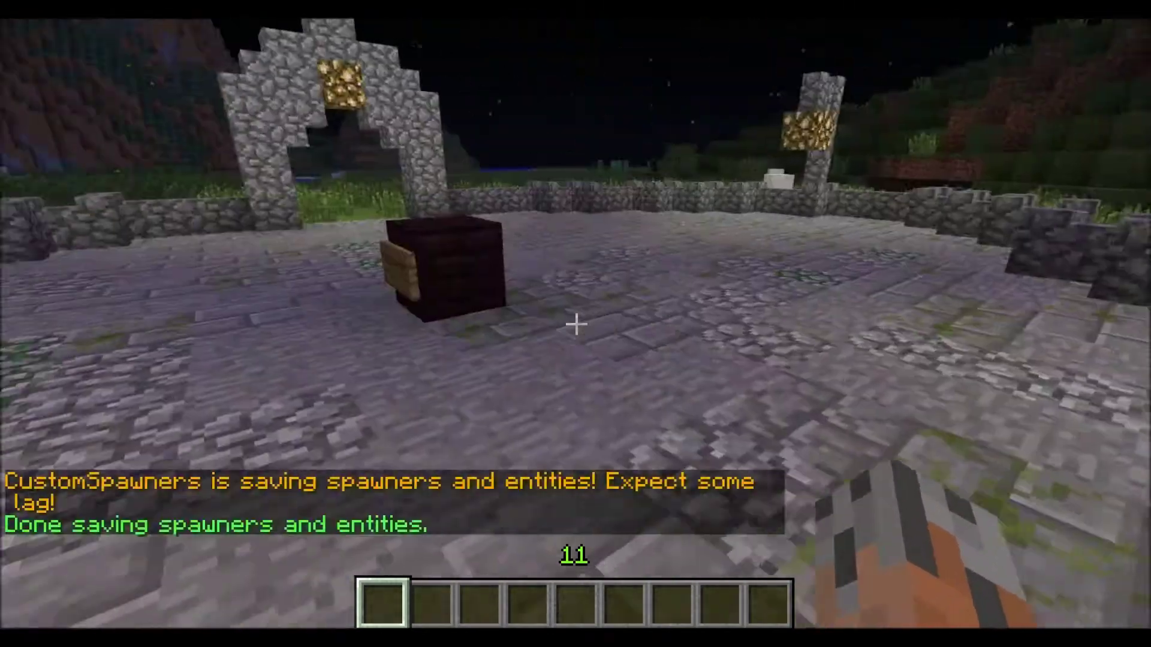
key("w")
key("w")
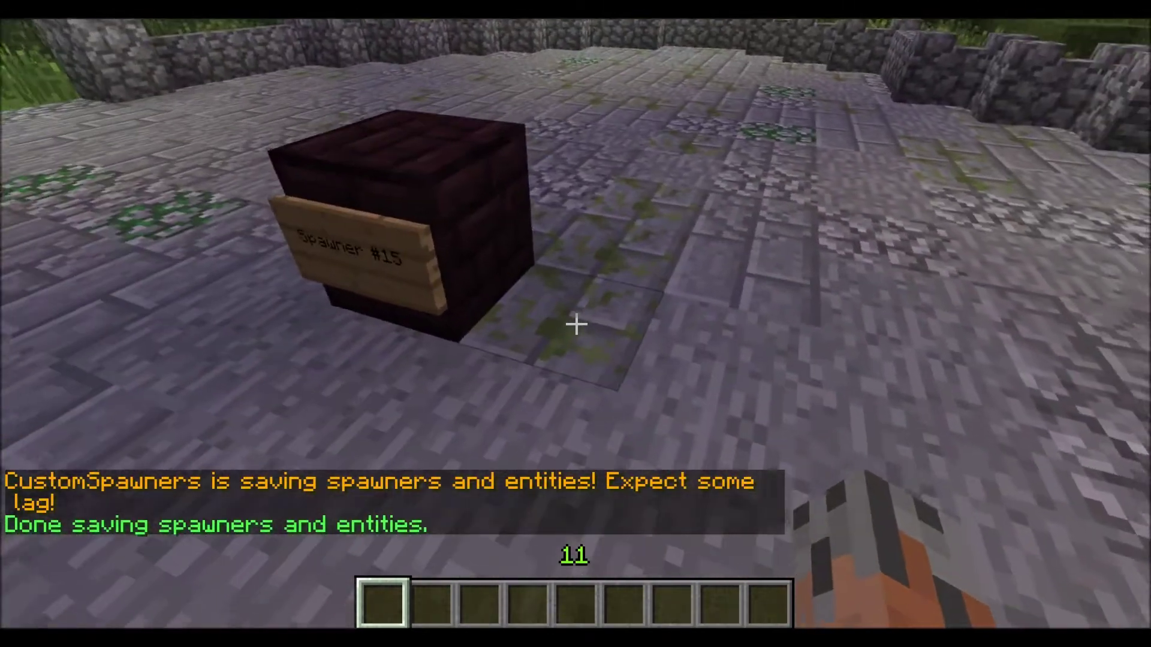
key("w")
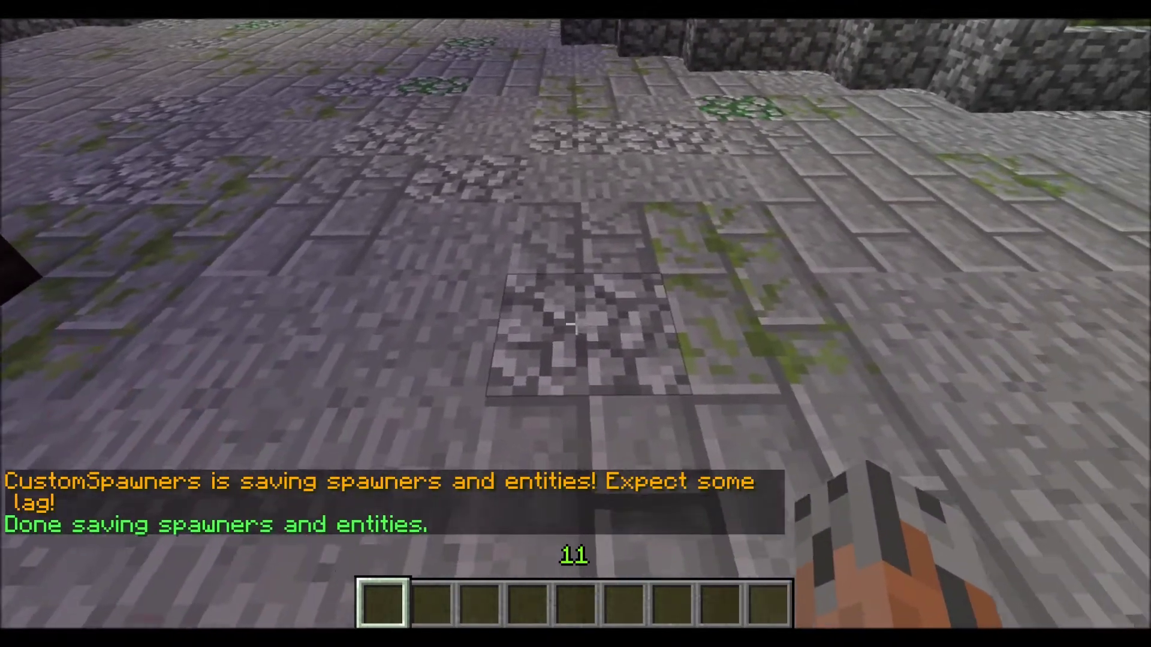
key("w")
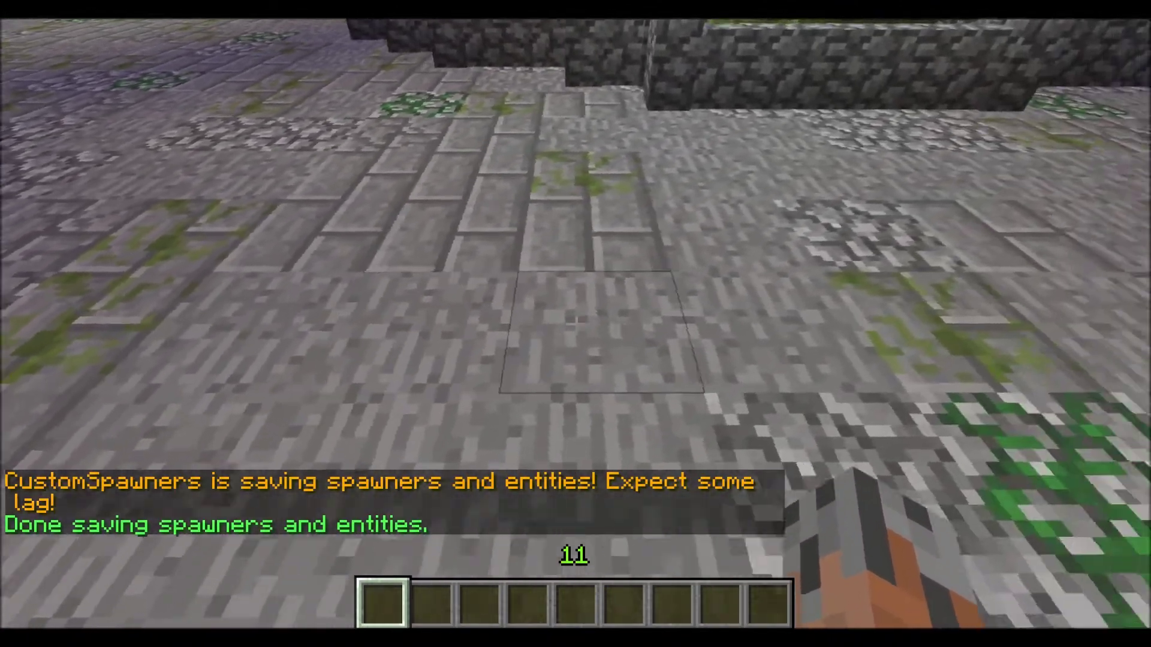
key("w")
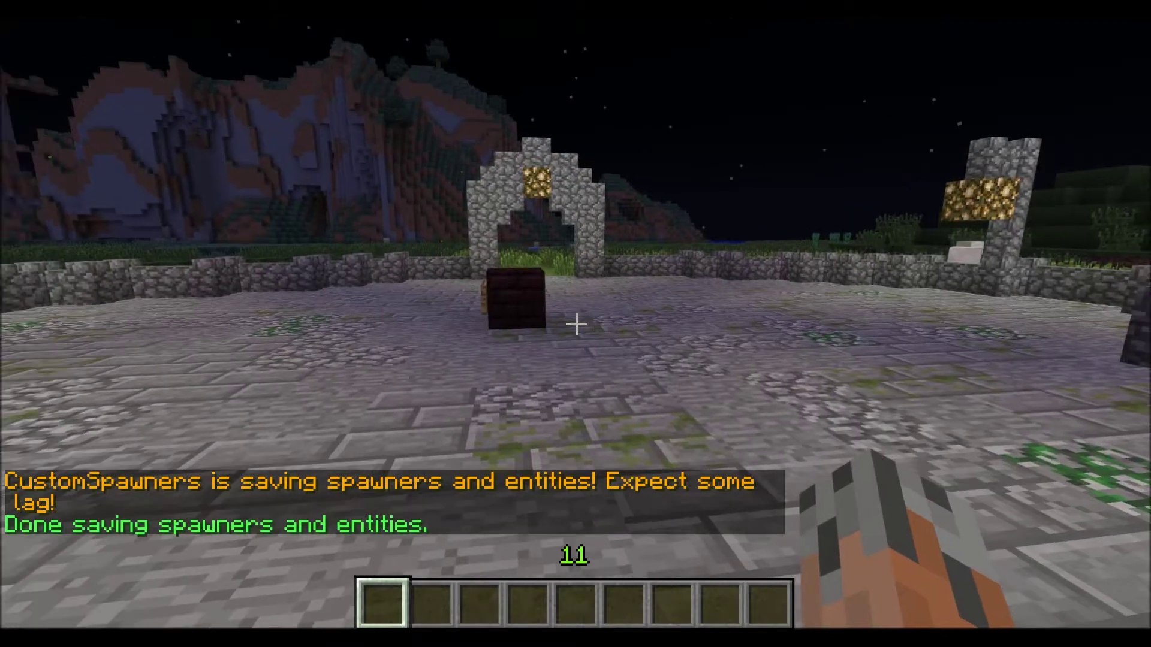
key("w")
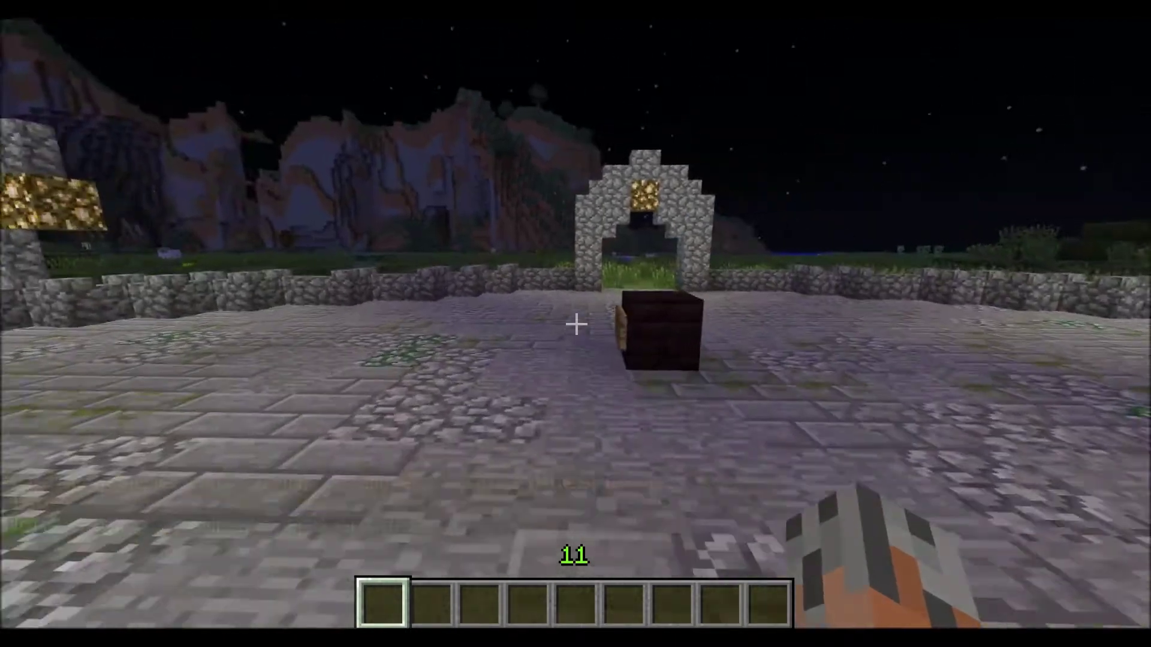
Set the selected spawner's spawn radius to 2 with /css radius 2.
key("s")
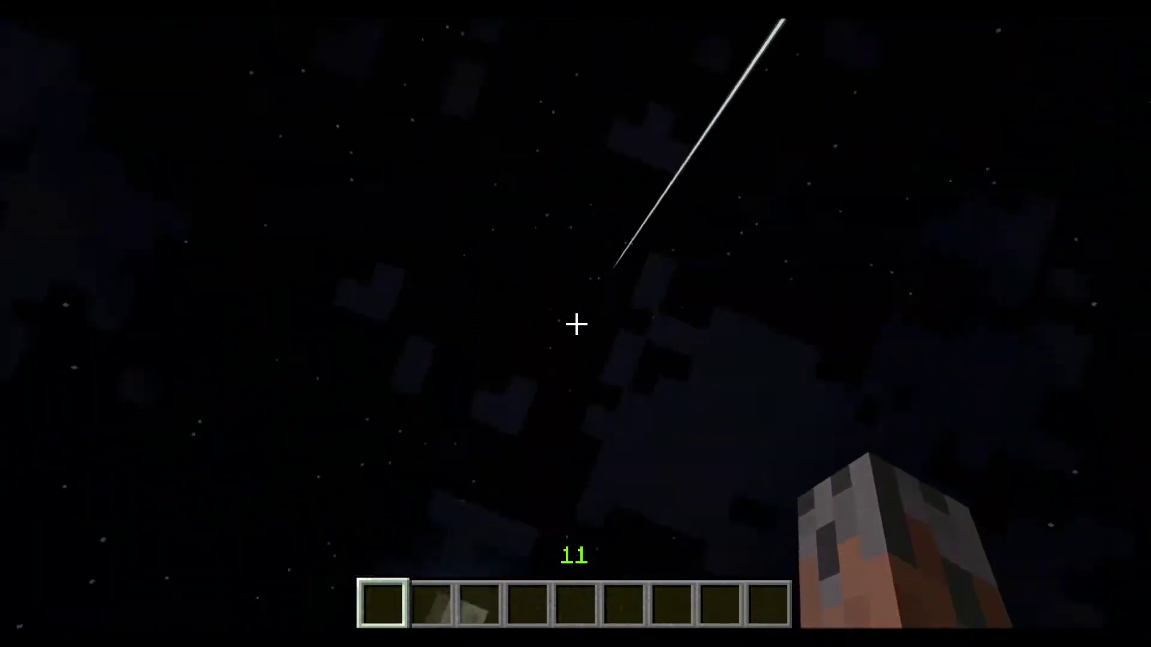
key("t")
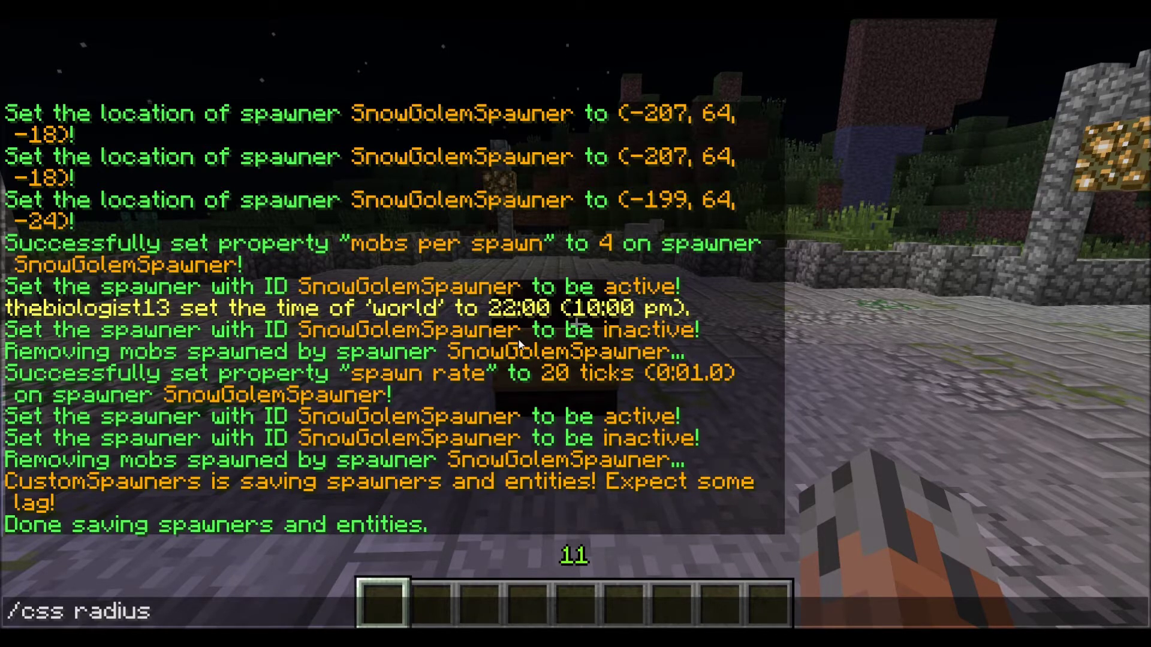
type("/css radius")
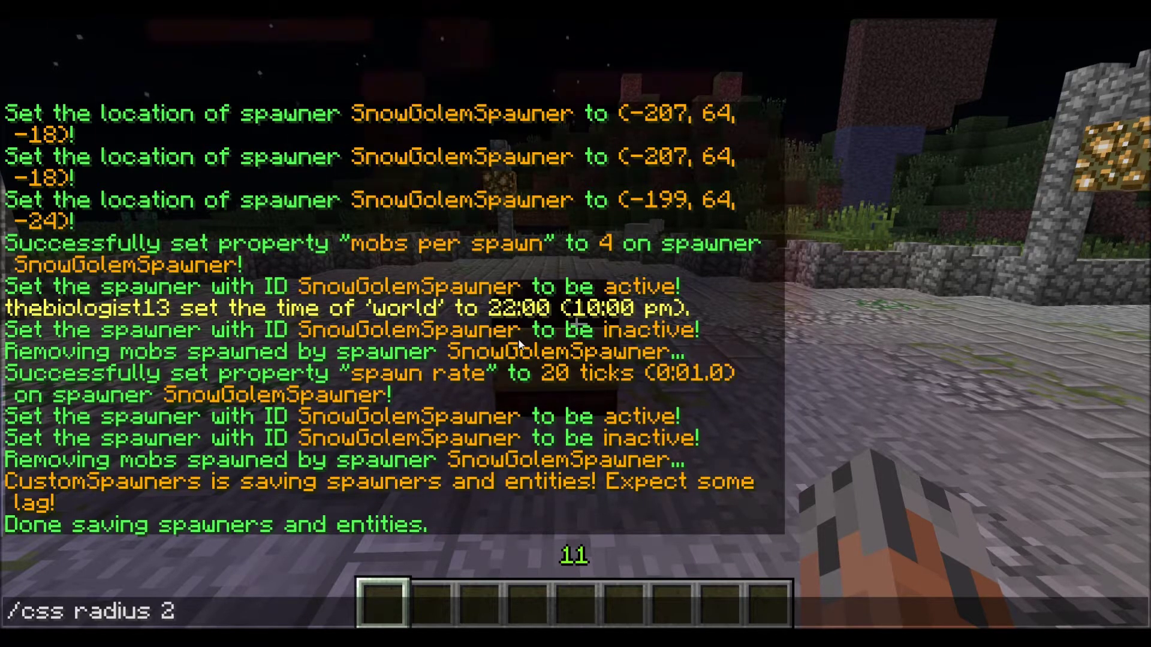
type(" 2")
key("Return")
Reactivate the spawner with /css on and fly above the plaza to watch the golems spawn within the new radius.
key("s")
key("w")
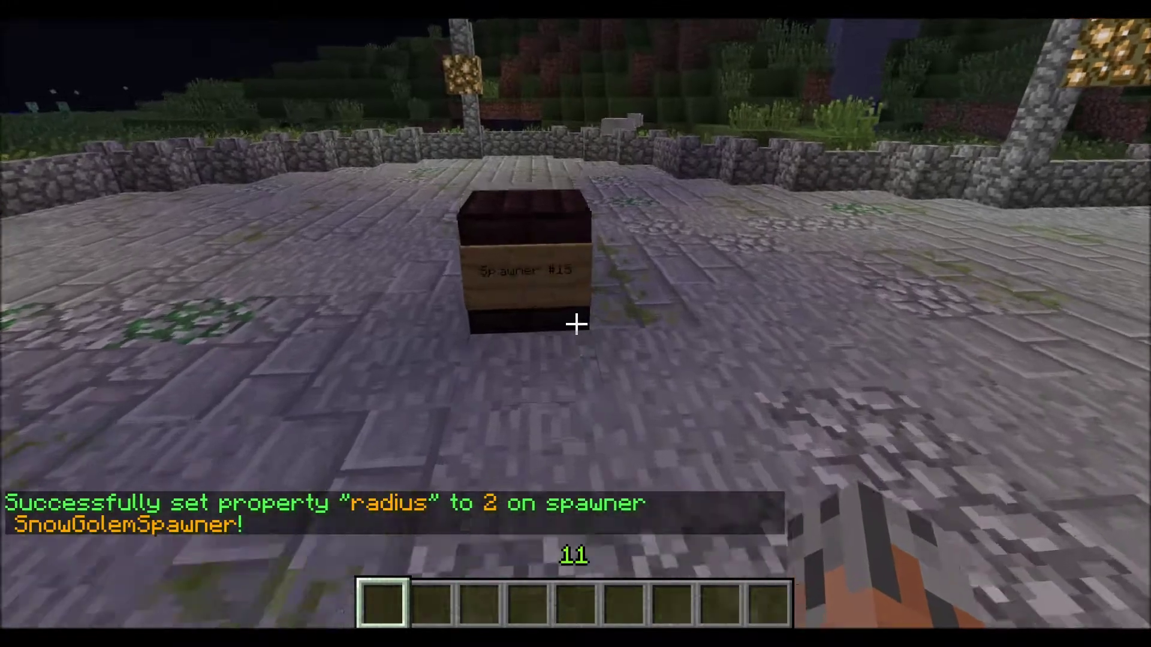
key("w")
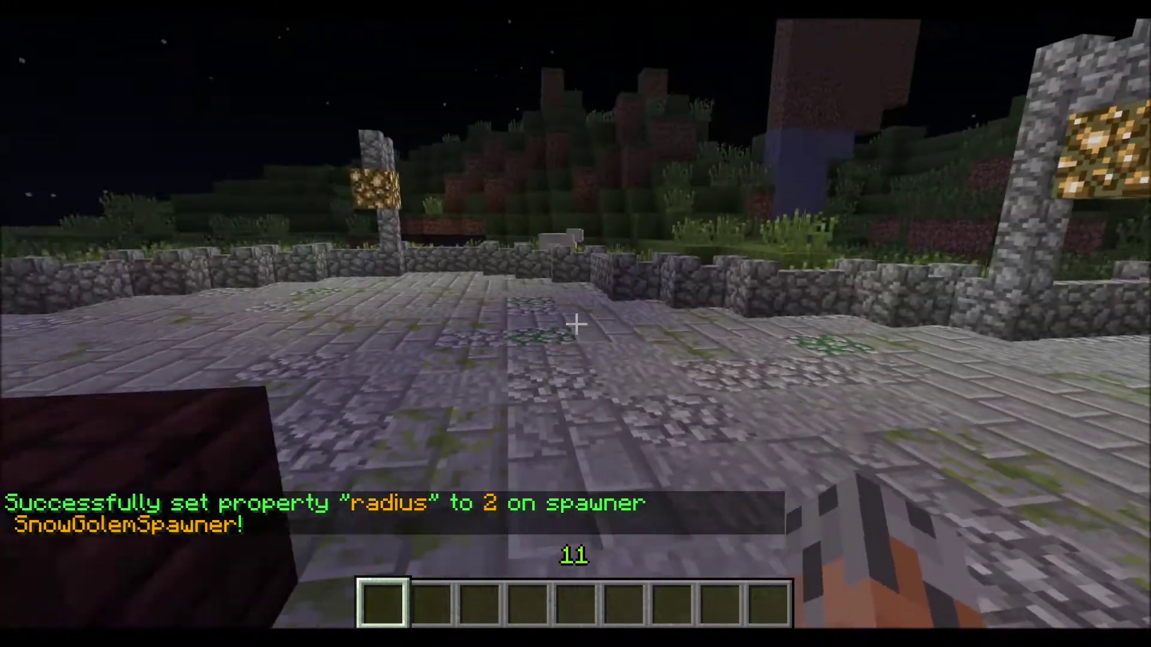
key("slash")
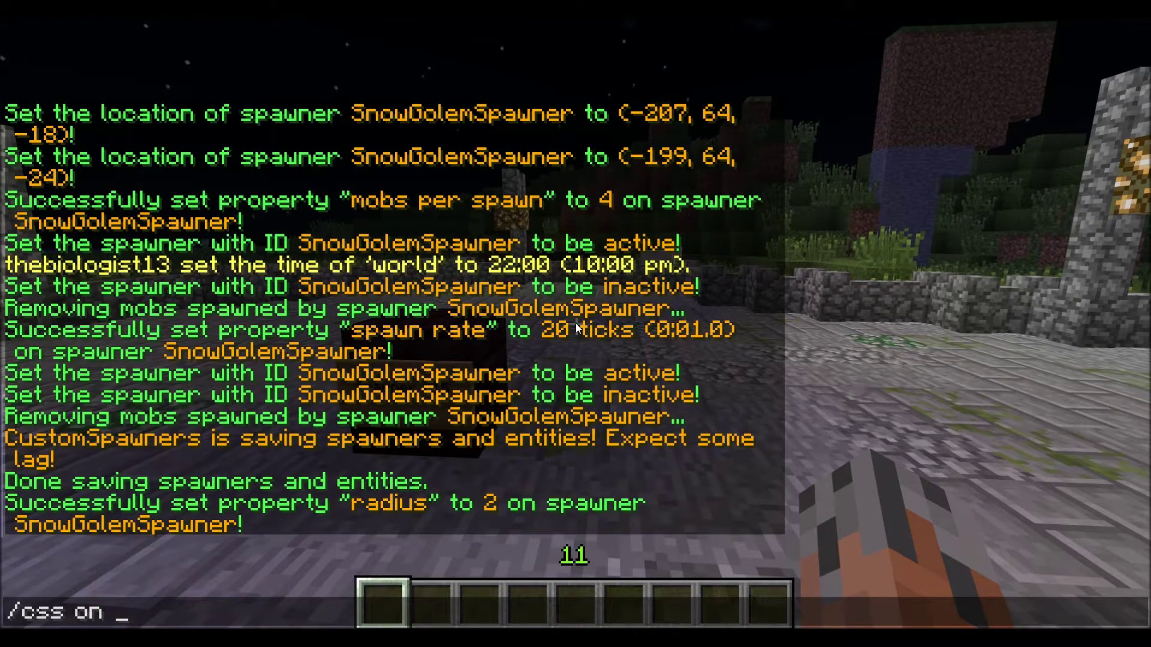
type("css on")
key("Return")
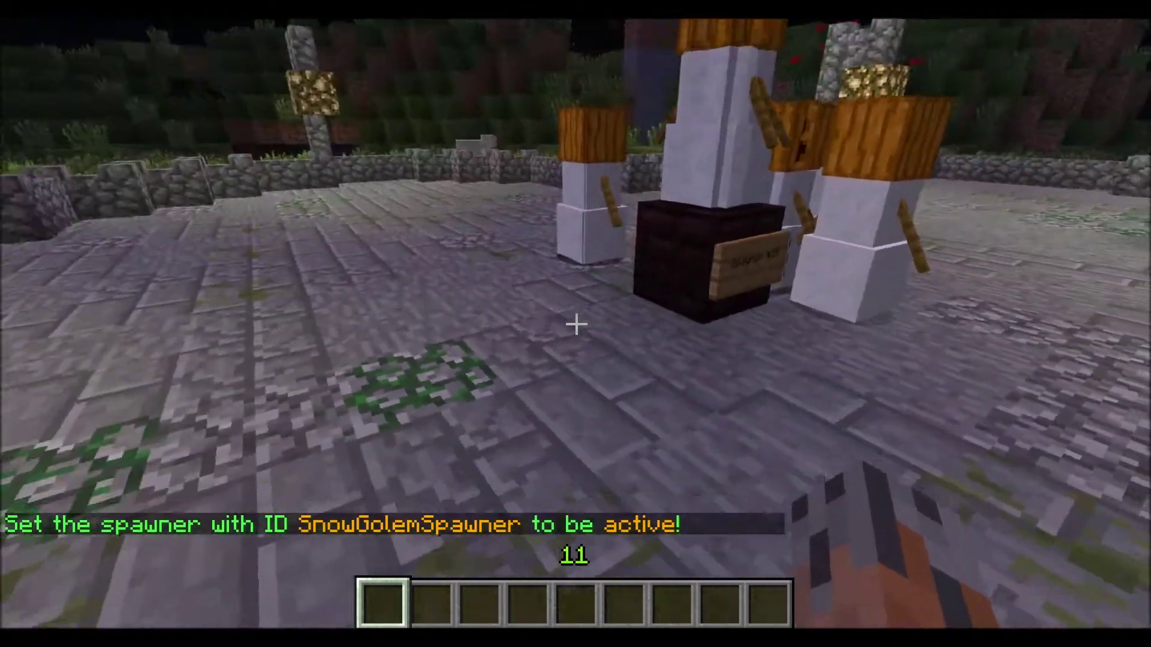
key("space")
key("space")
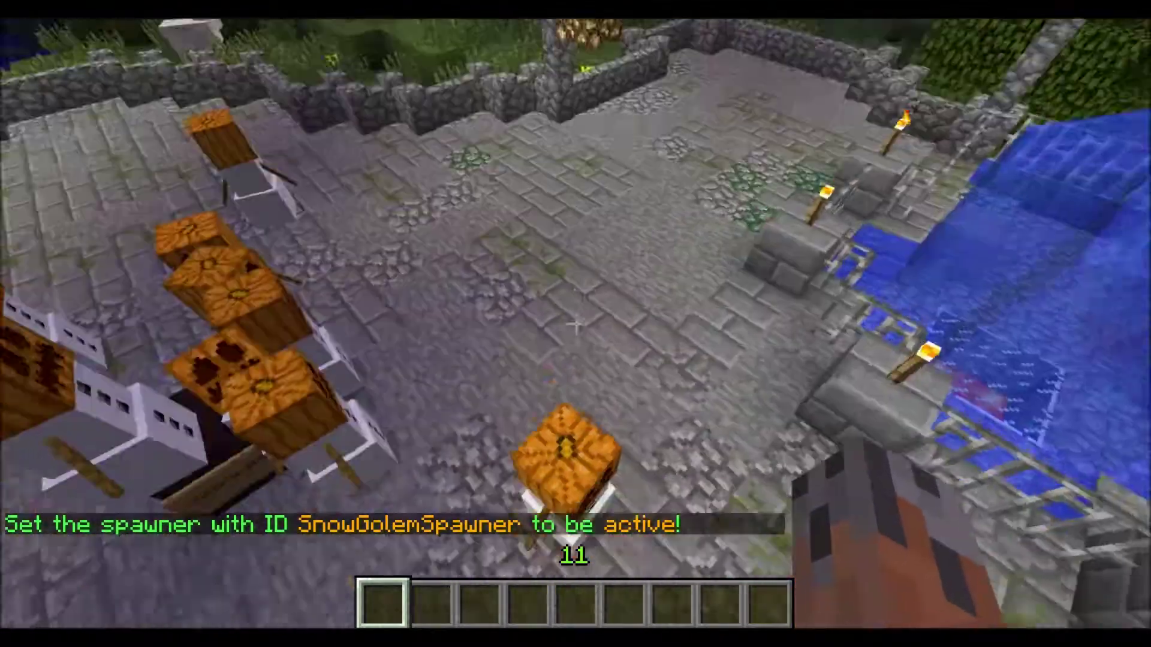
Turn the spawner off with /css off, remove its spawned mobs with the remove-mobs command, and descend to the plaza.
type("t/cs")
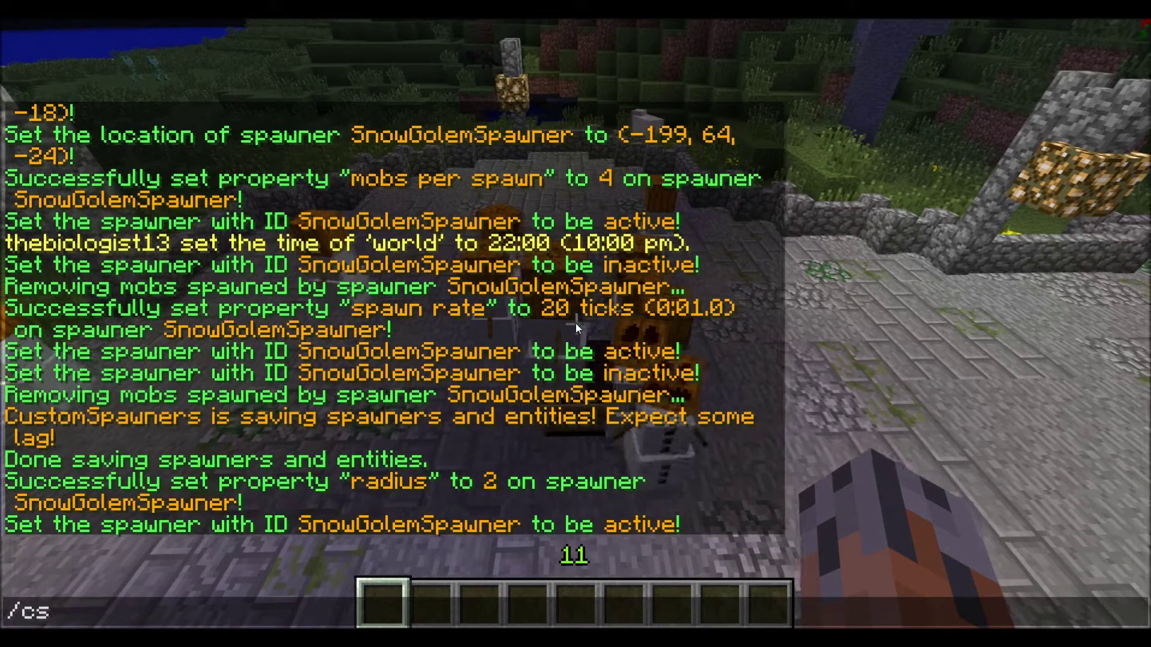
type("s off")
key("Return")
key("t")
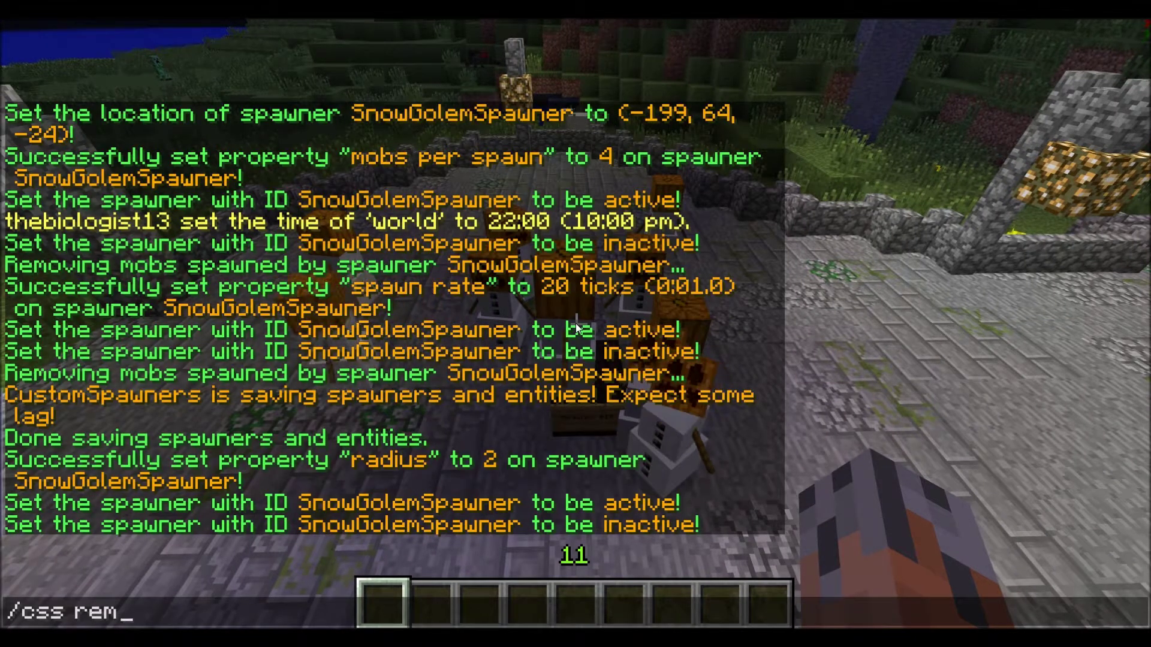
type("/css remmob")
key("Return")
key("shift")
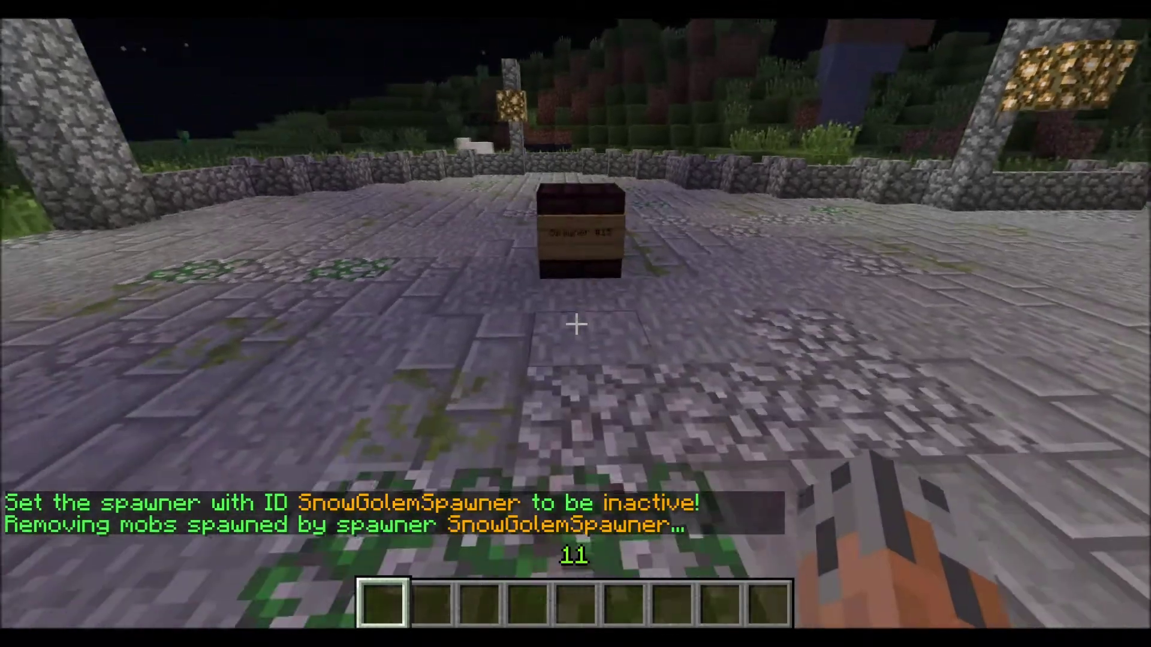
Review the information on spawner 15 in the chat history, including its maximum mobs property.
key("w")
key("t")
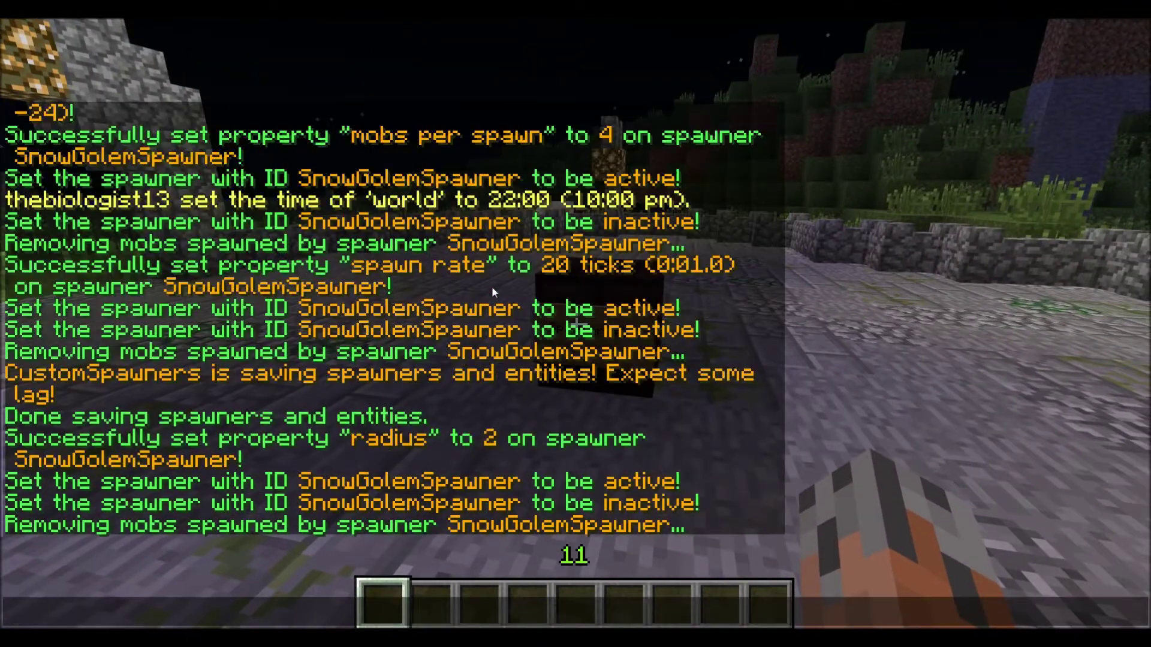
scroll(492, 286, "up", 4)
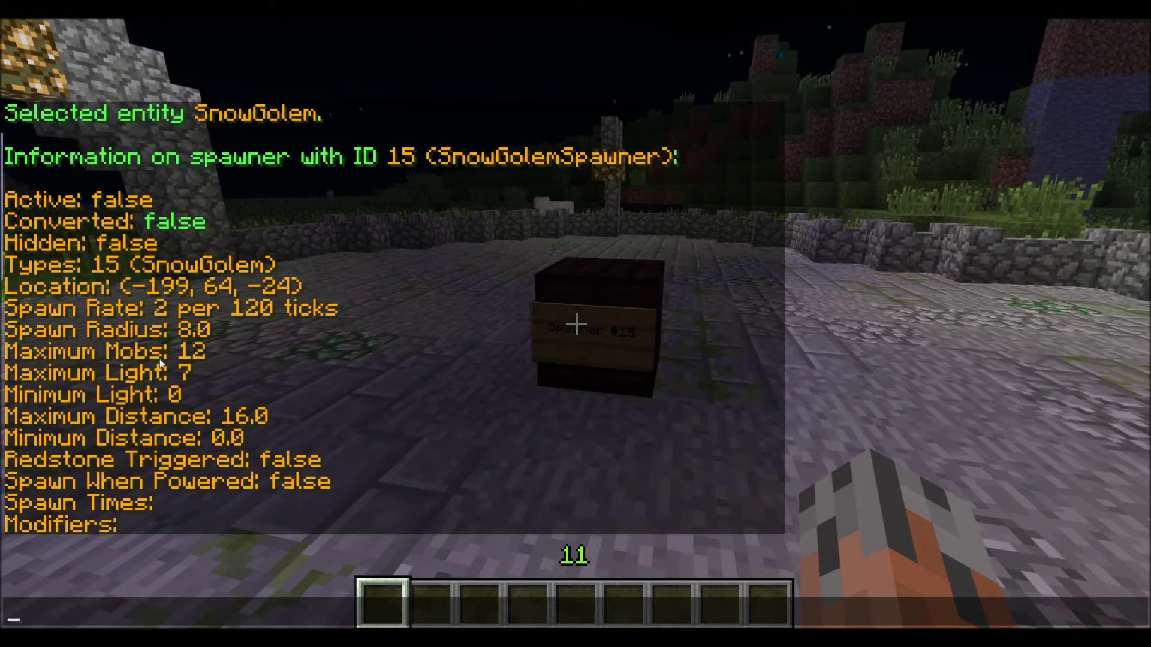
key("Escape")
key("s")
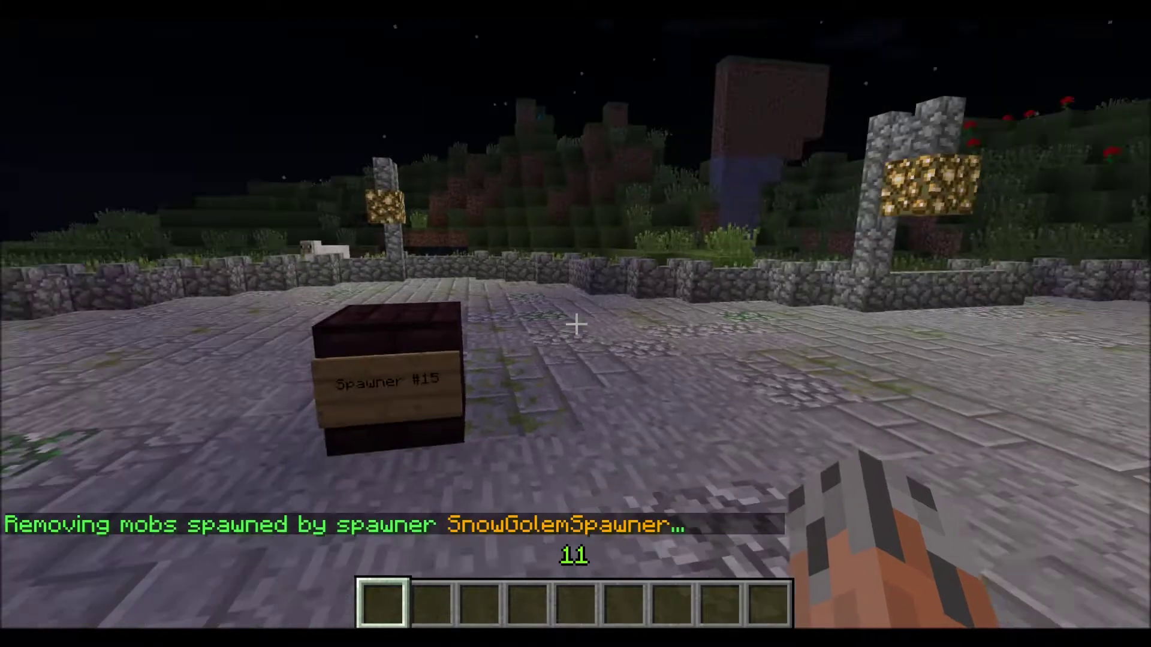
key("s")
key("d")
key("a")
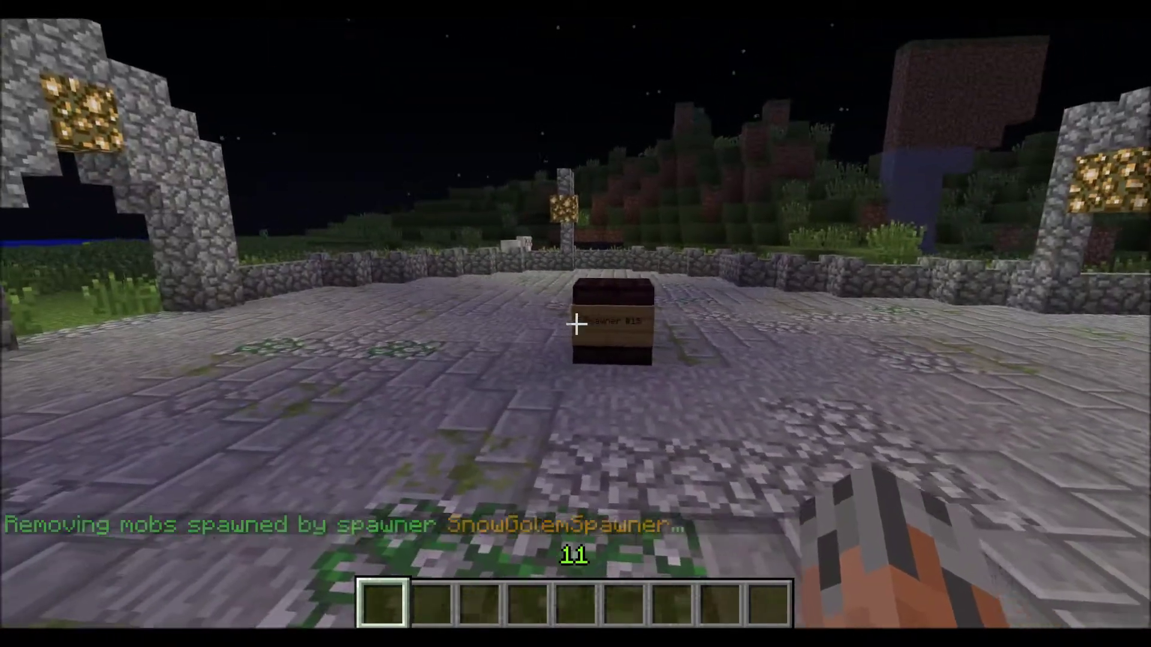
key("w")
key("a")
key("d")
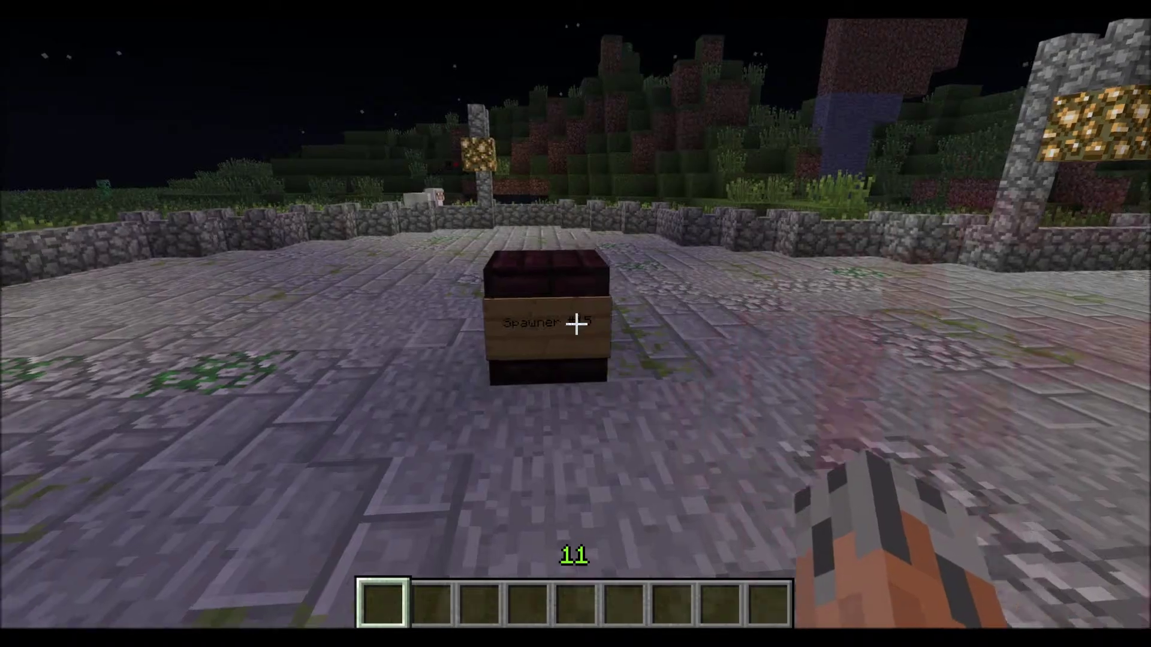
key("w")
key("s")
key("d")
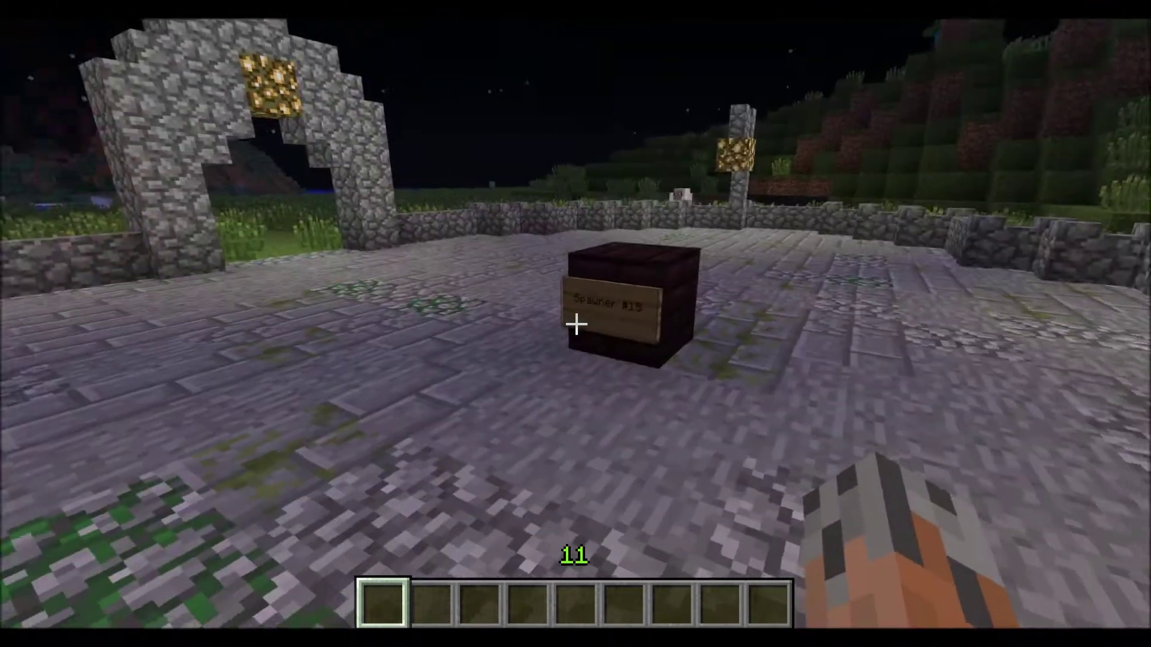
key("a")
key("w")
key("s")
key("d")
key("w")
key("a")
key("s")
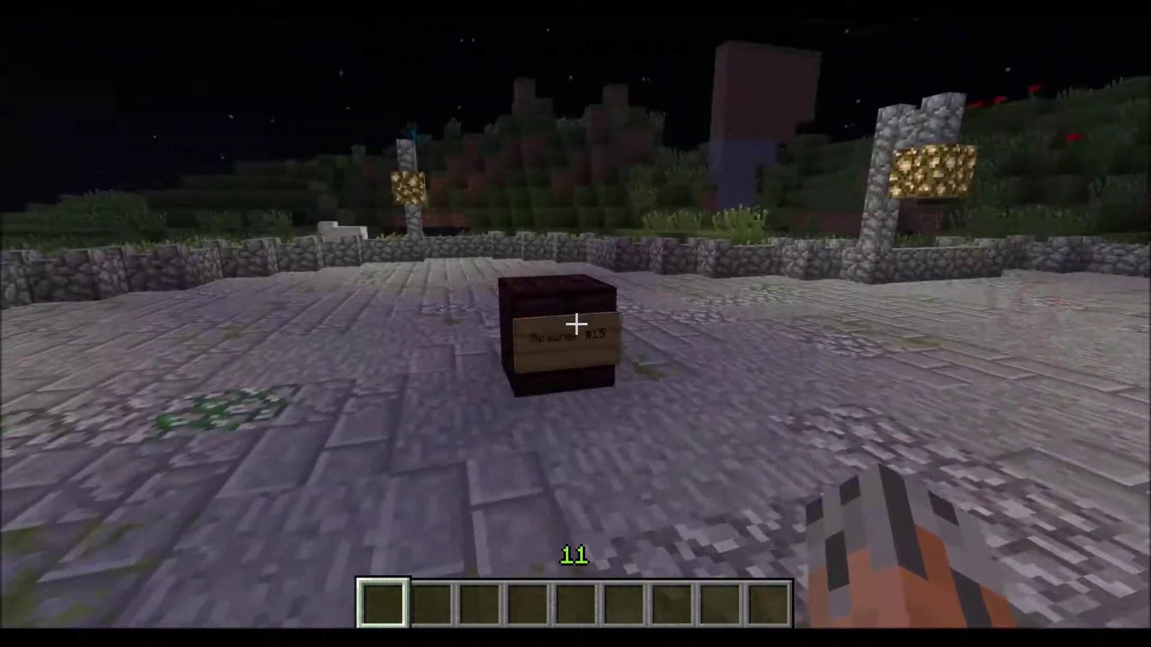
key("w")
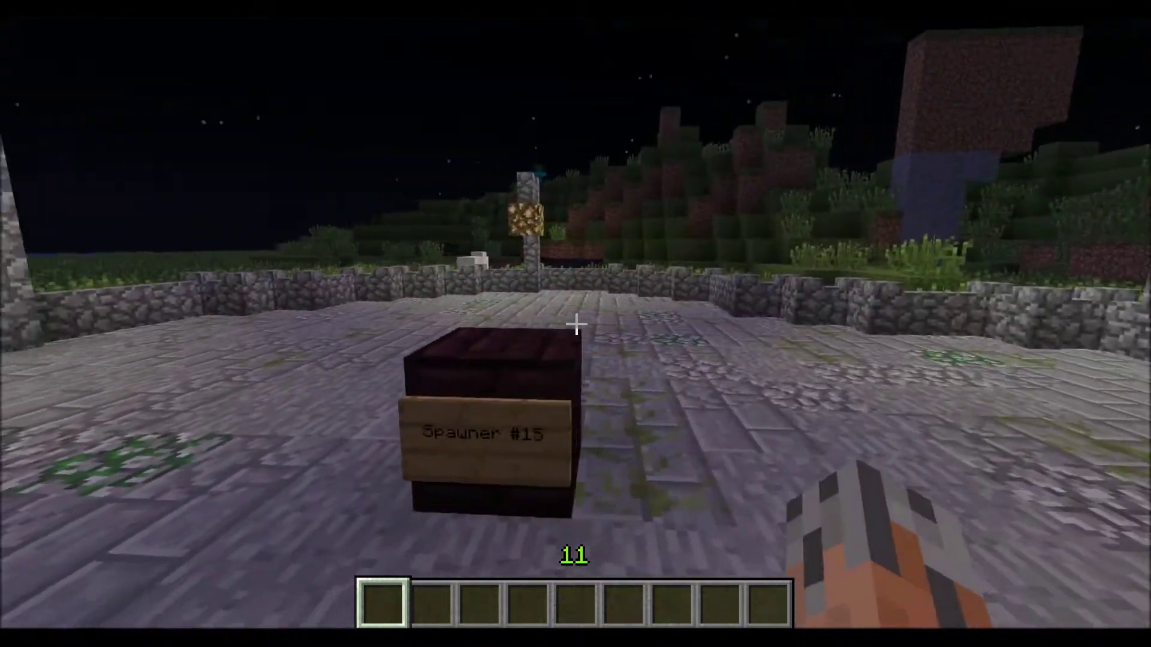
key("s")
Set the selected spawner's maximum mobs to 256 with /css mobs 256.
key("t")
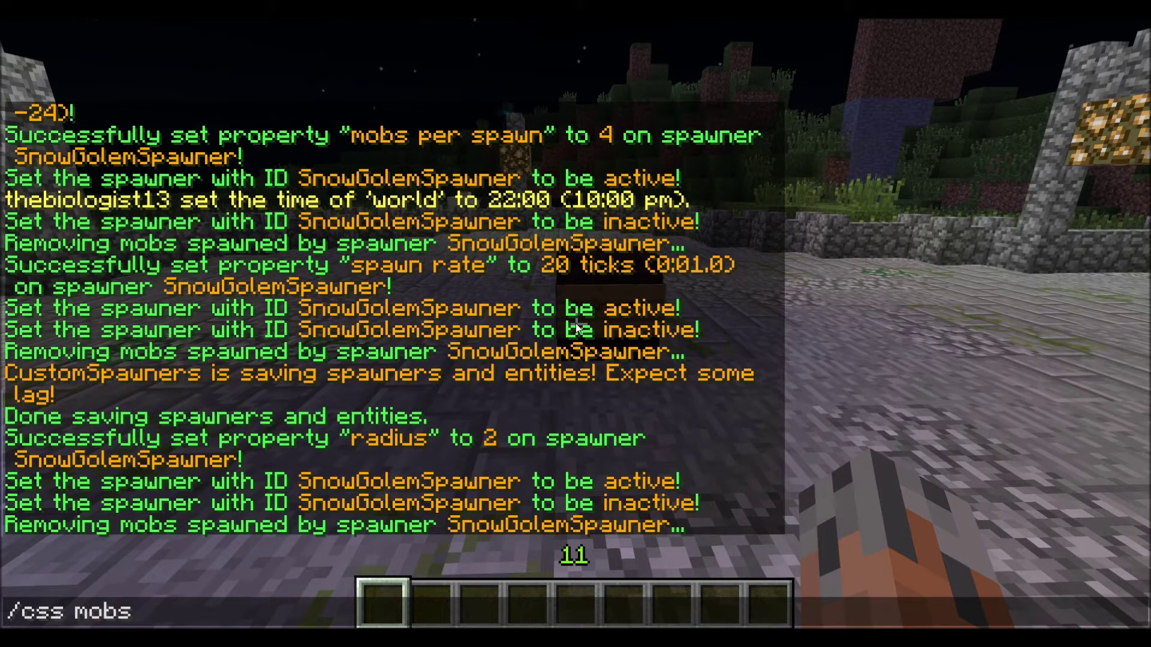
type("/css mobs 256")
key("Return")
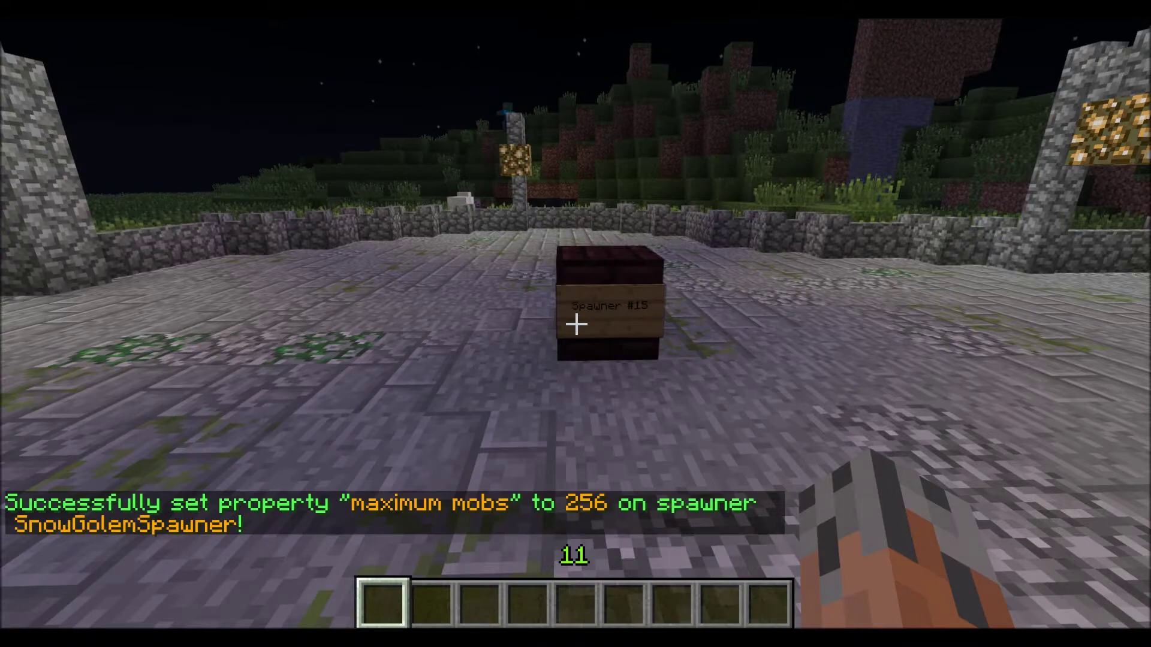
Activate the spawner again and fly around above it to watch the crowd of snow golems build up.
key("t")
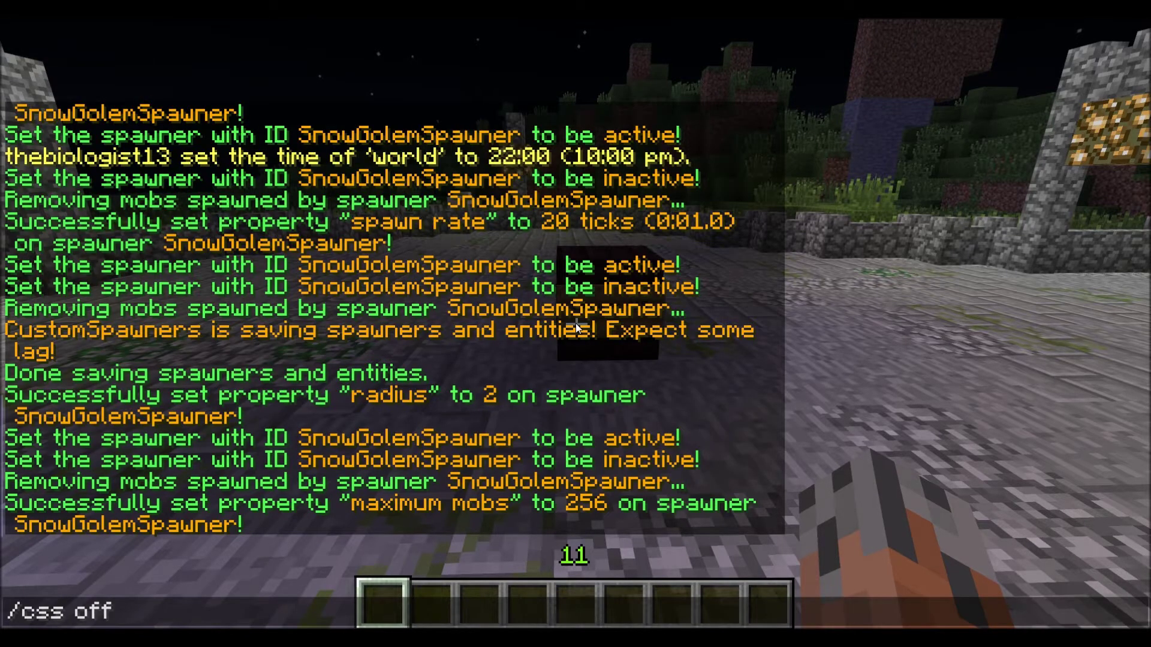
key("Return")
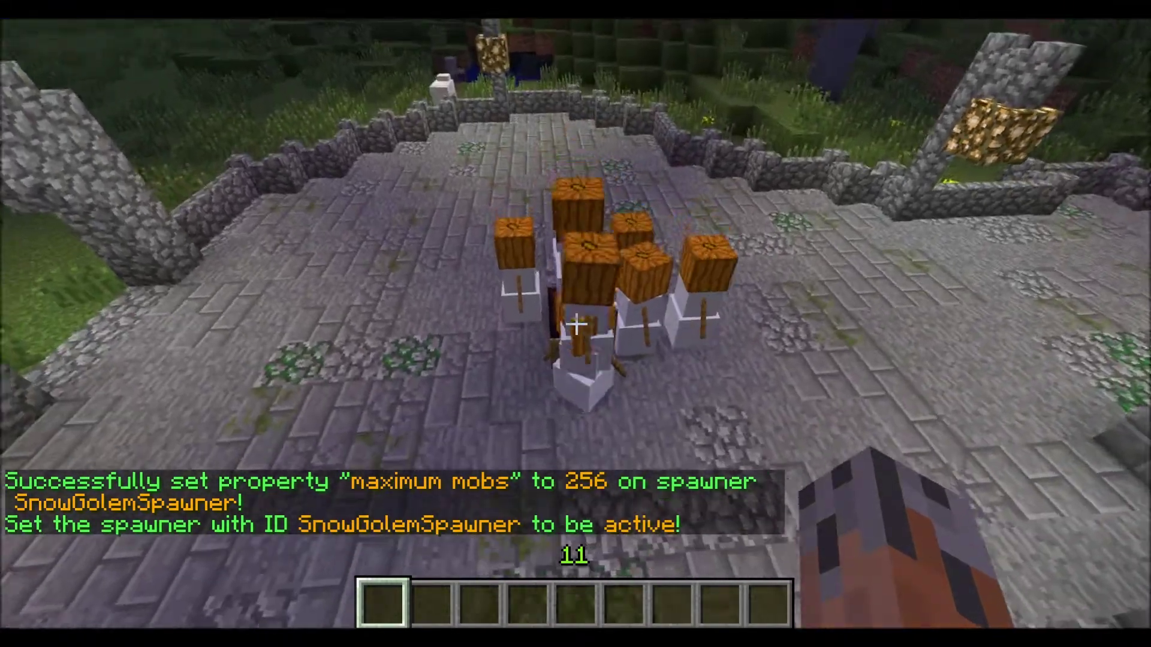
key("a")
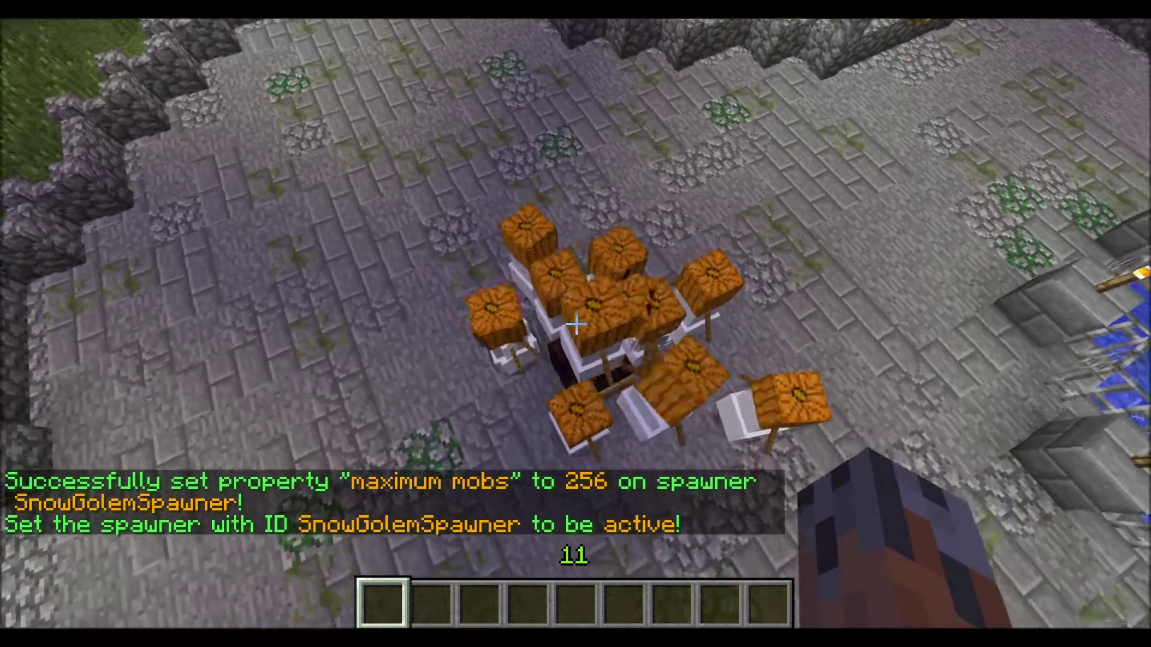
key("a")
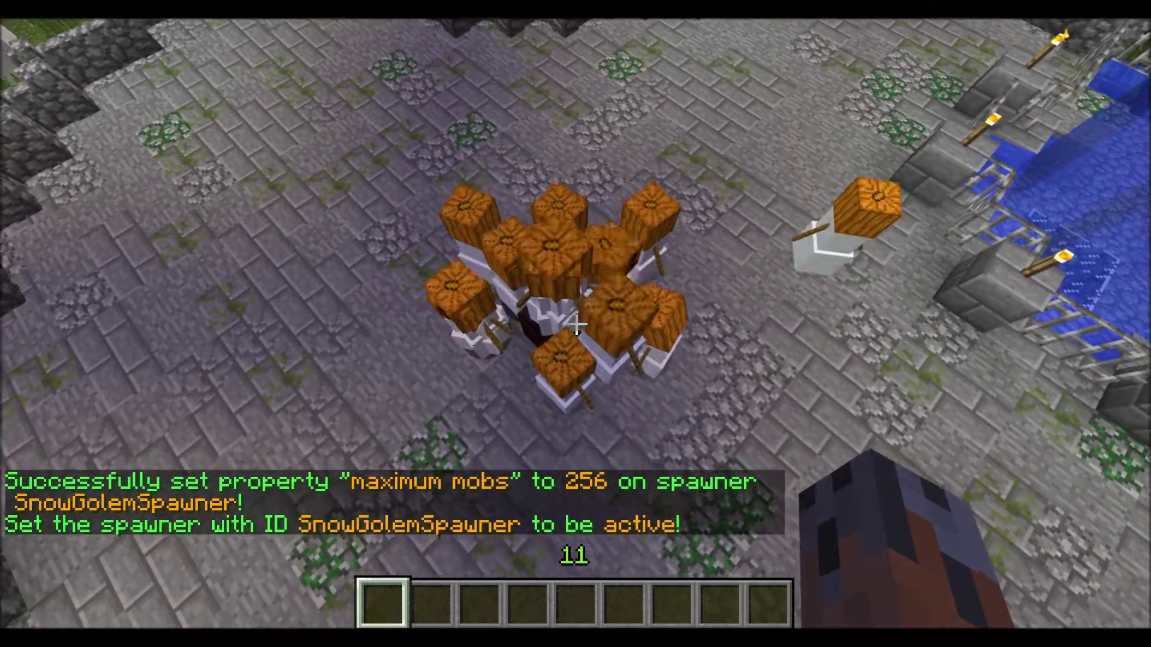
key("w")
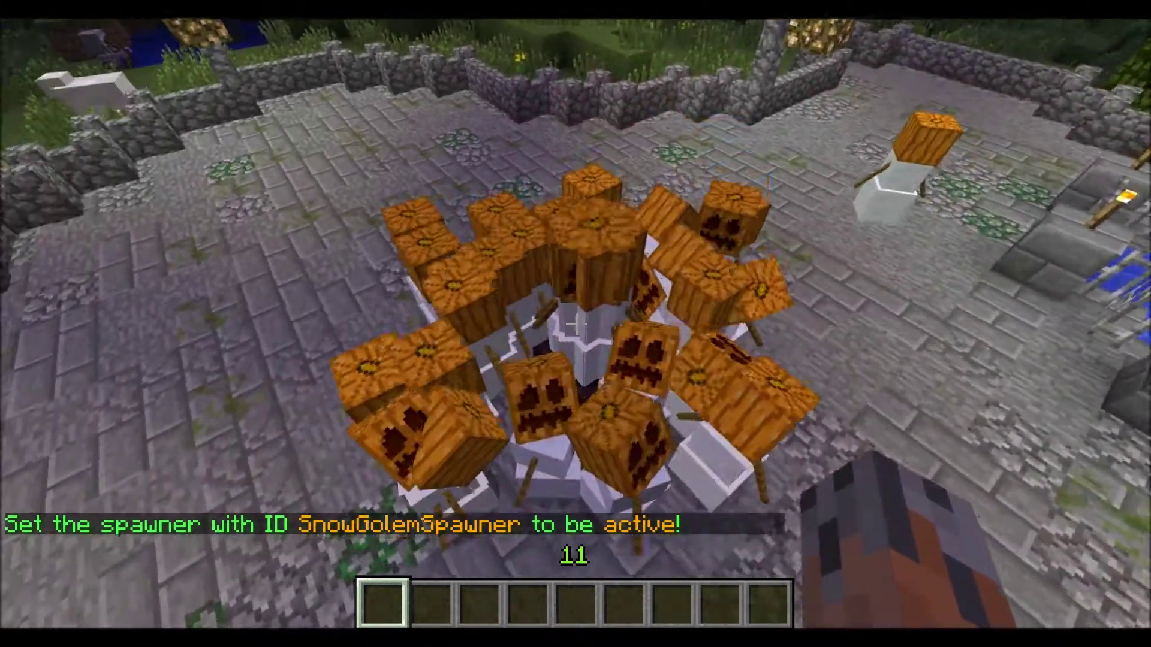
key("space")
key("shift")
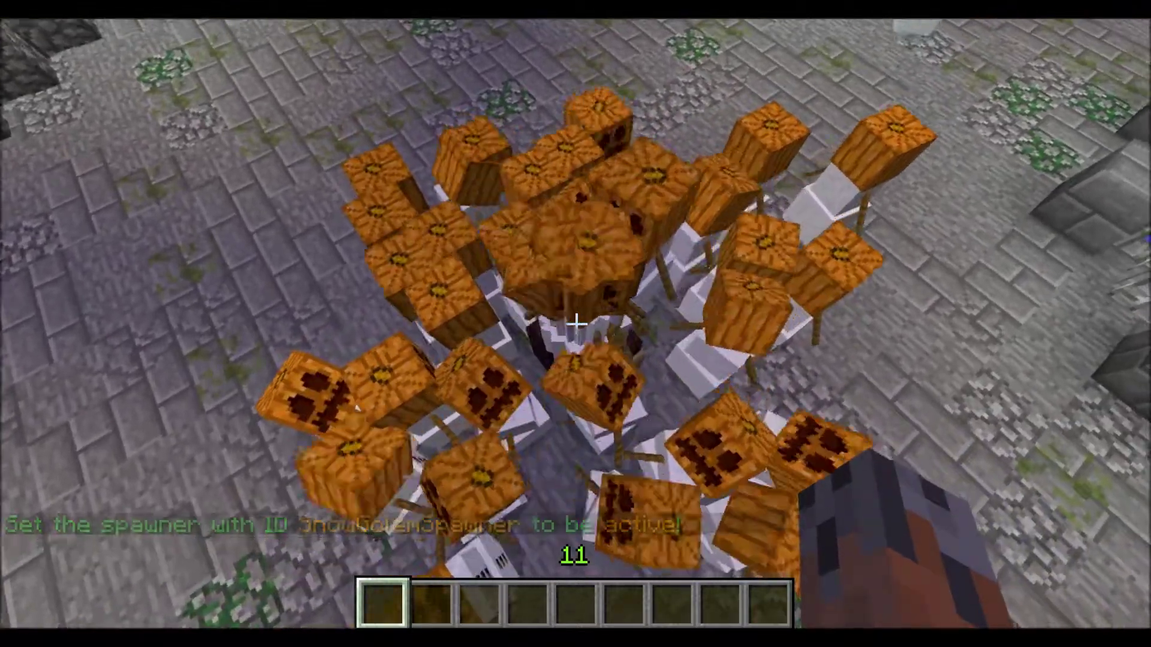
key("space")
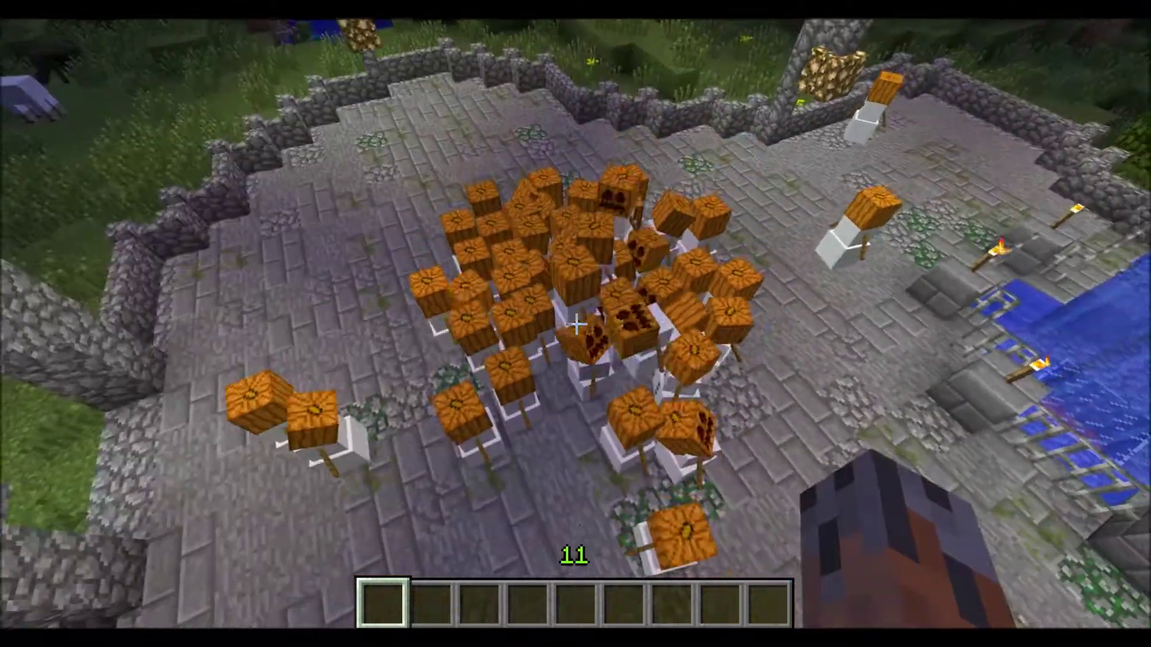
key("d")
key("w")
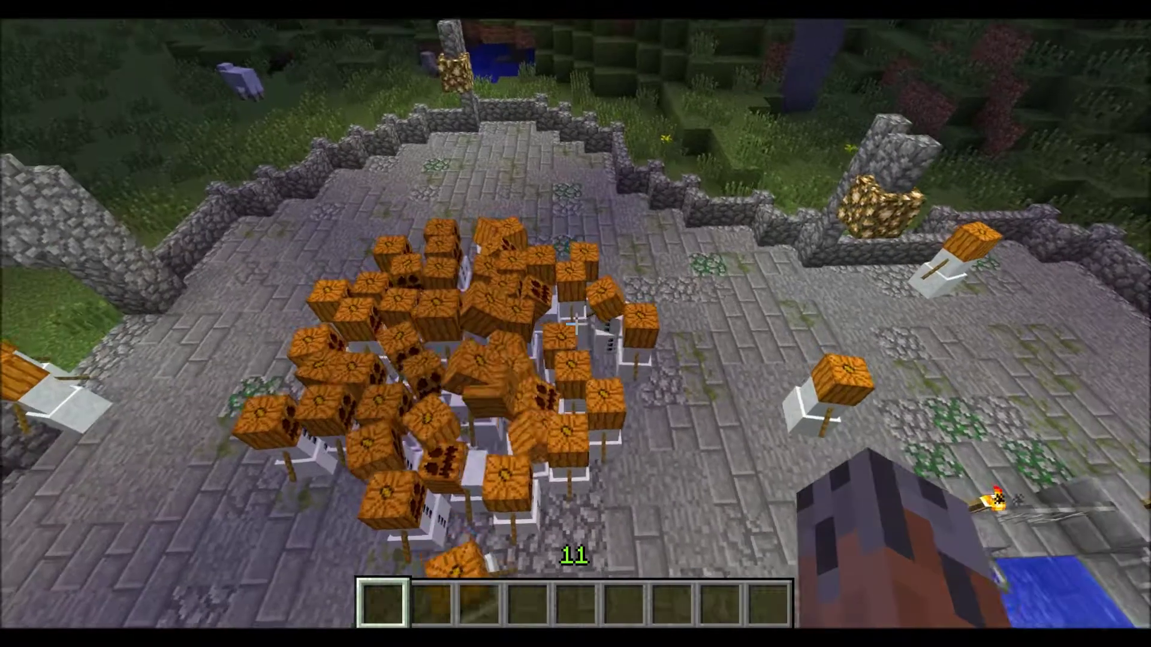
Deactivate the spawner with /css off and remove the snow golems it spawned.
key("slash")
type("css ")
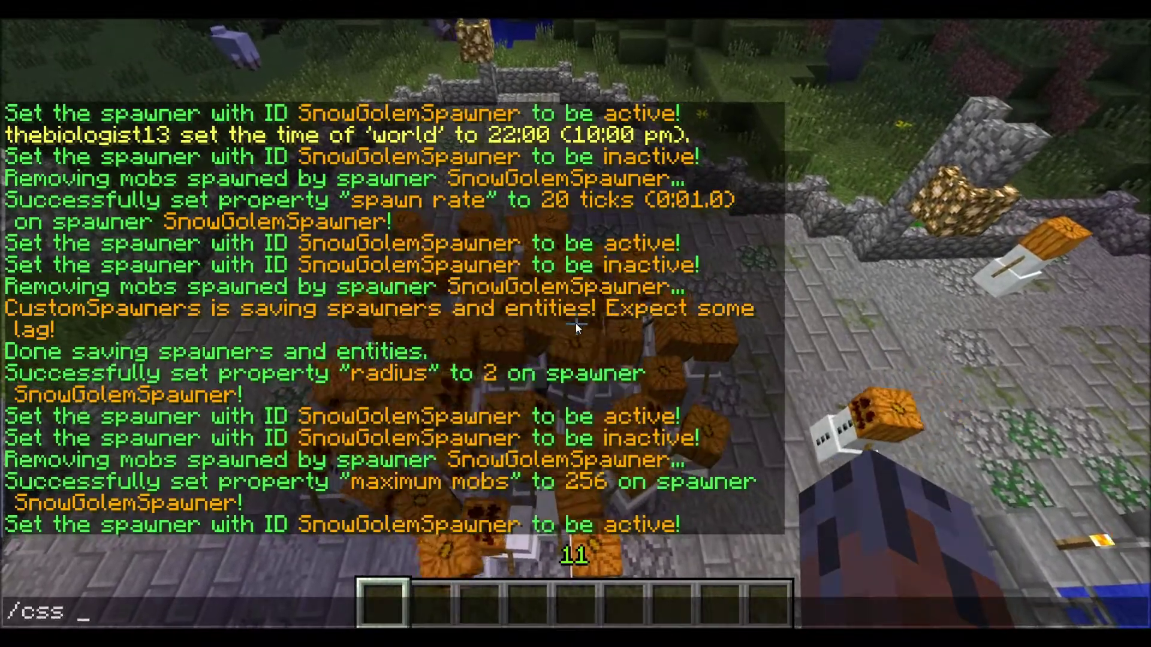
type("off")
key("Return")
key("slash")
key("Up")
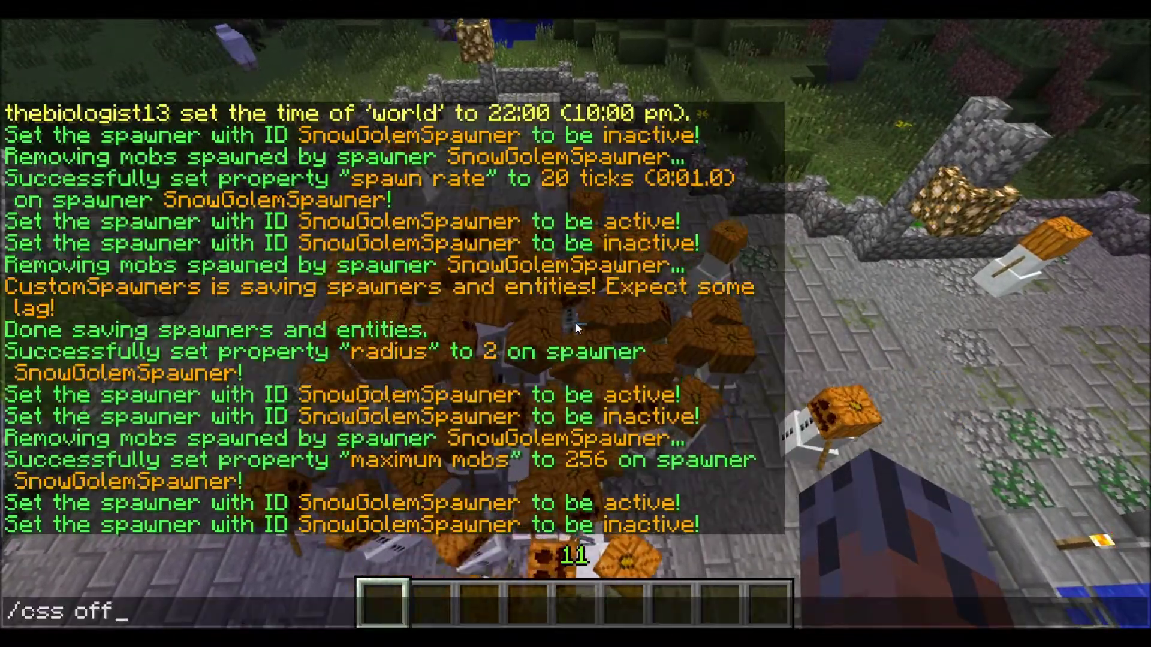
key("BackSpace")
key("BackSpace")
key("BackSpace")
type("remm")
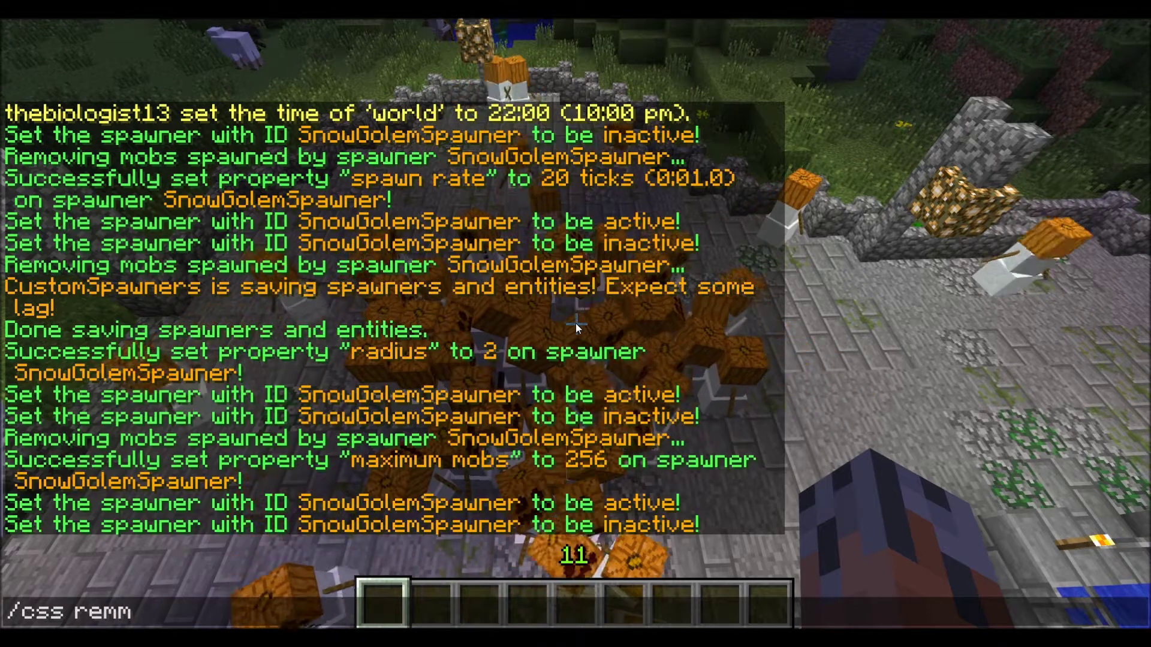
key("Return")
Set the selected spawner's maximum mobs to 16 with /css mobs 16.
key("t")
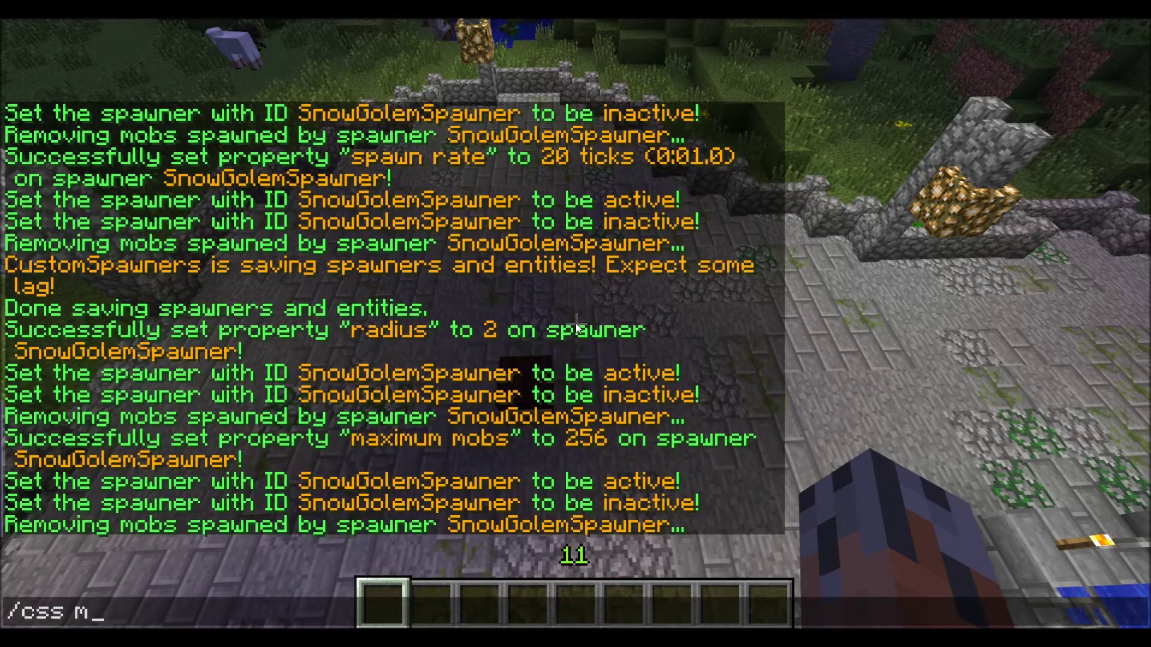
type("/css mobs 16")
key("Return")
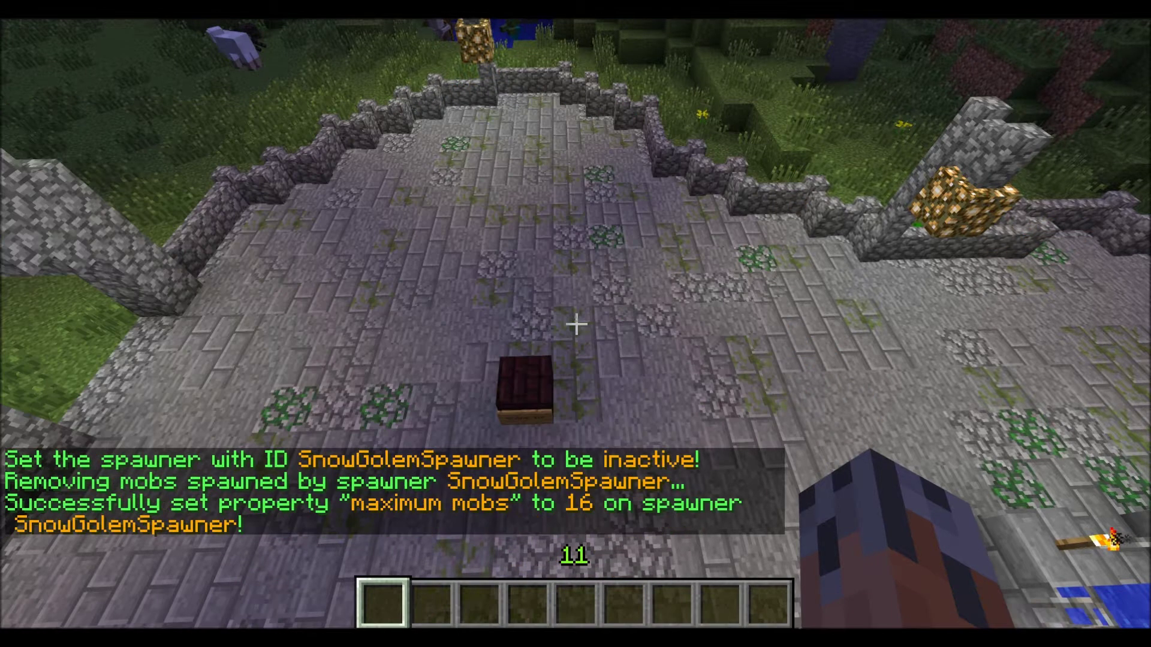